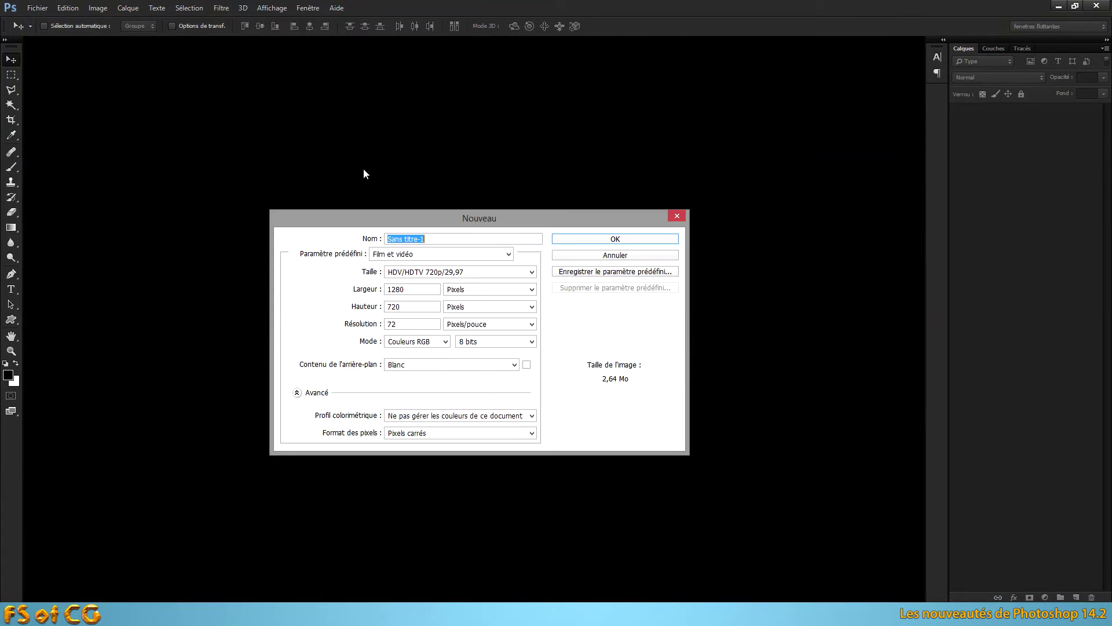
Step: Create a new Film et vidéo document using the HDV/HDTV 720p/29,97 size
left_click(496, 275)
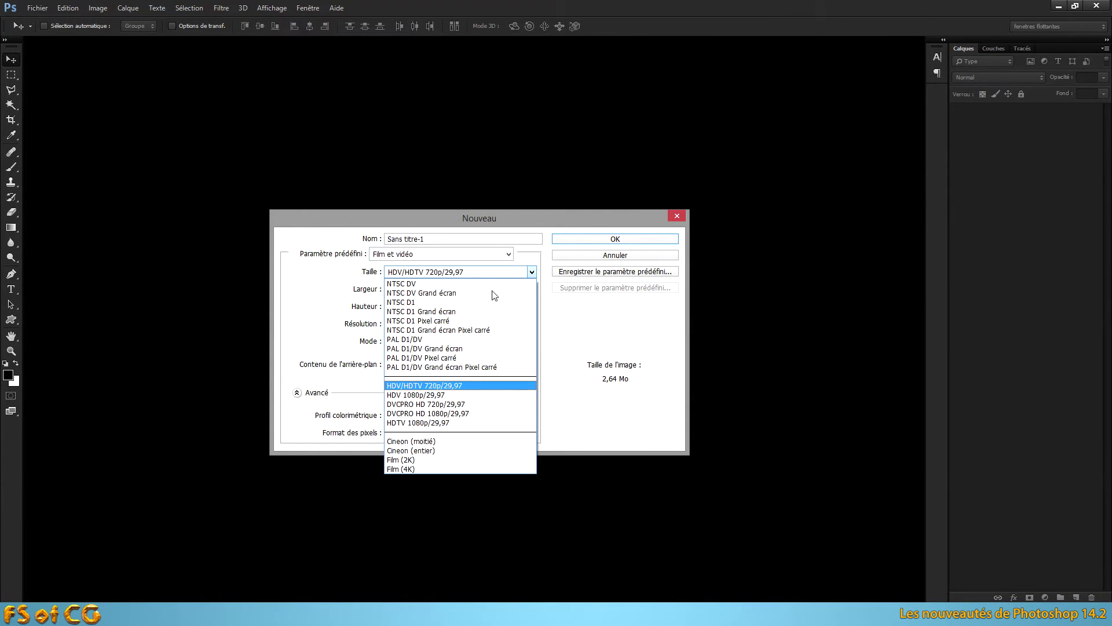
left_click(442, 387)
left_click(611, 238)
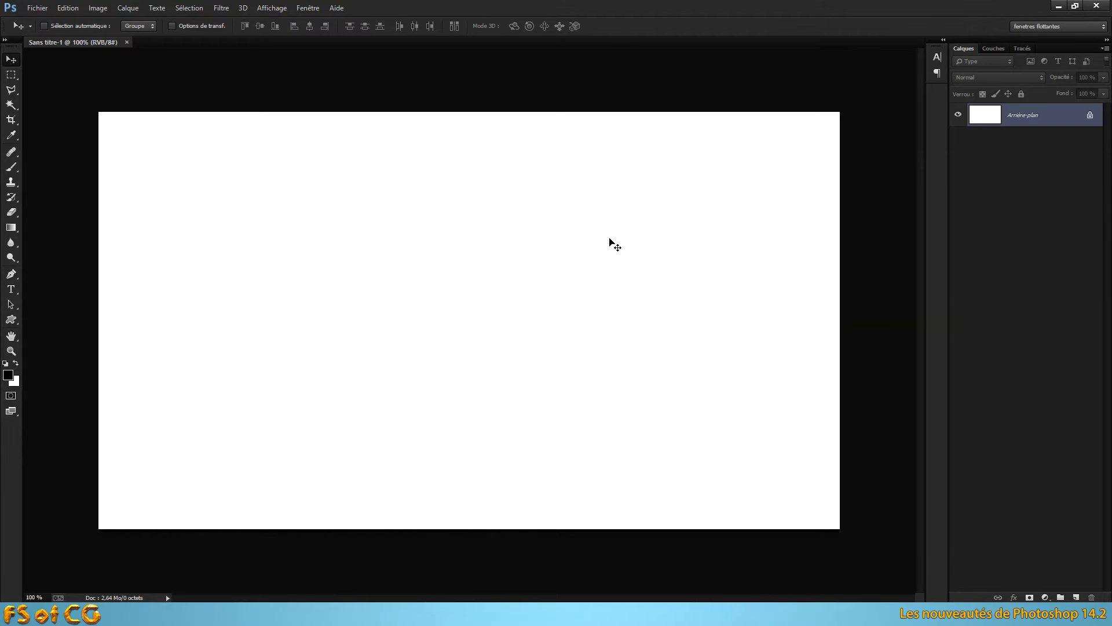
Step: Import kungfu_panda.3DS from the Kungfu_panda folder of the 44-débuter avec Photoshop working files as a new 3D layer
left_click(245, 9)
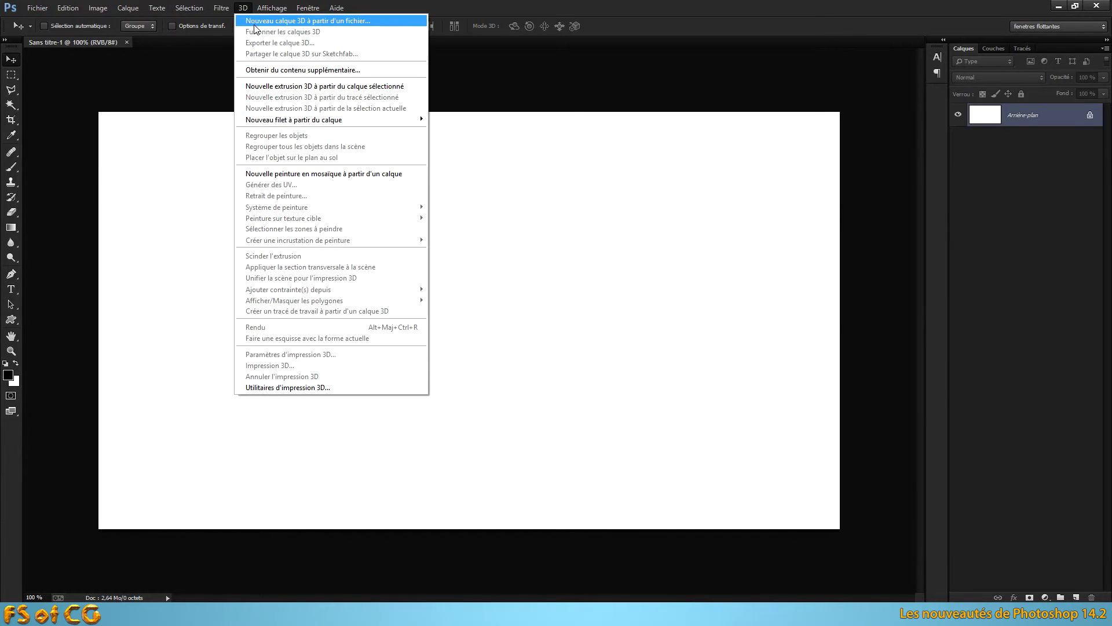
left_click(314, 21)
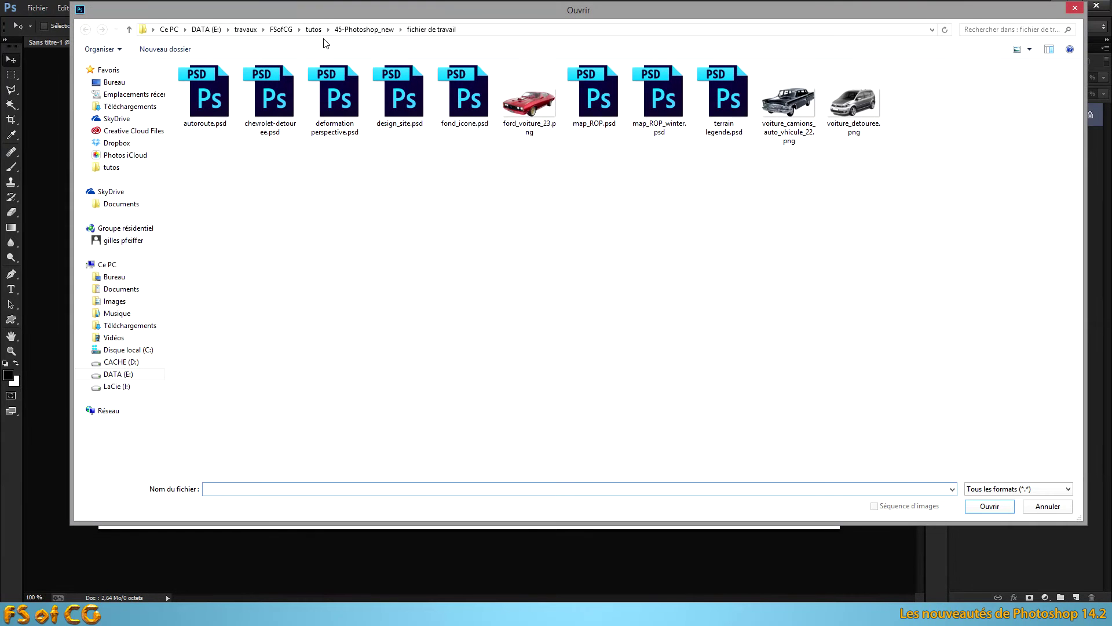
left_click(313, 30)
double_click(489, 157)
double_click(231, 85)
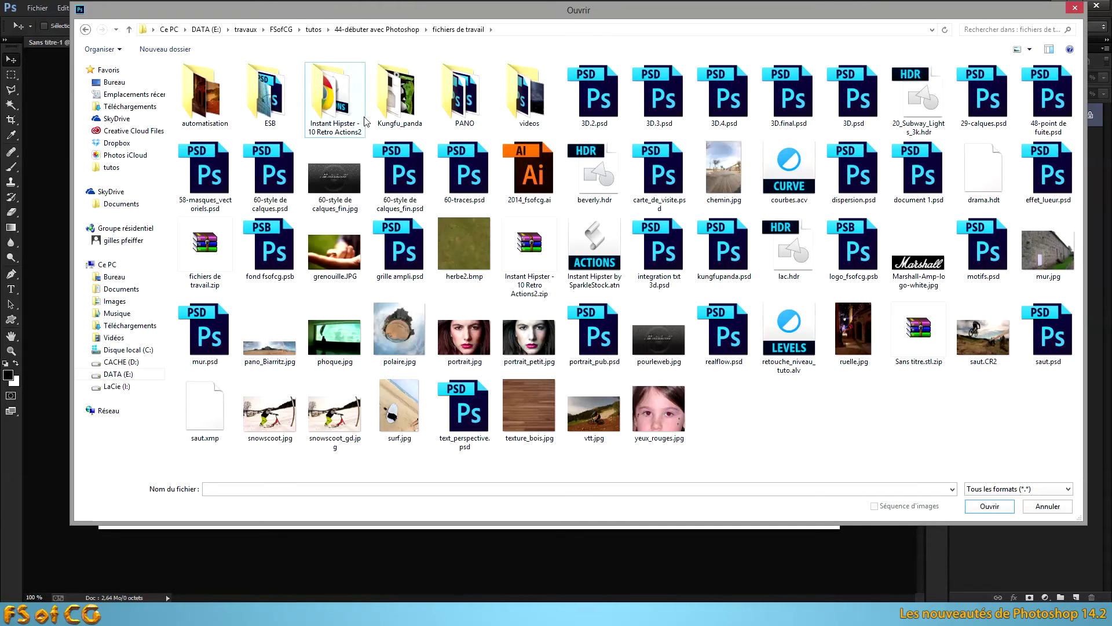
double_click(414, 106)
double_click(211, 83)
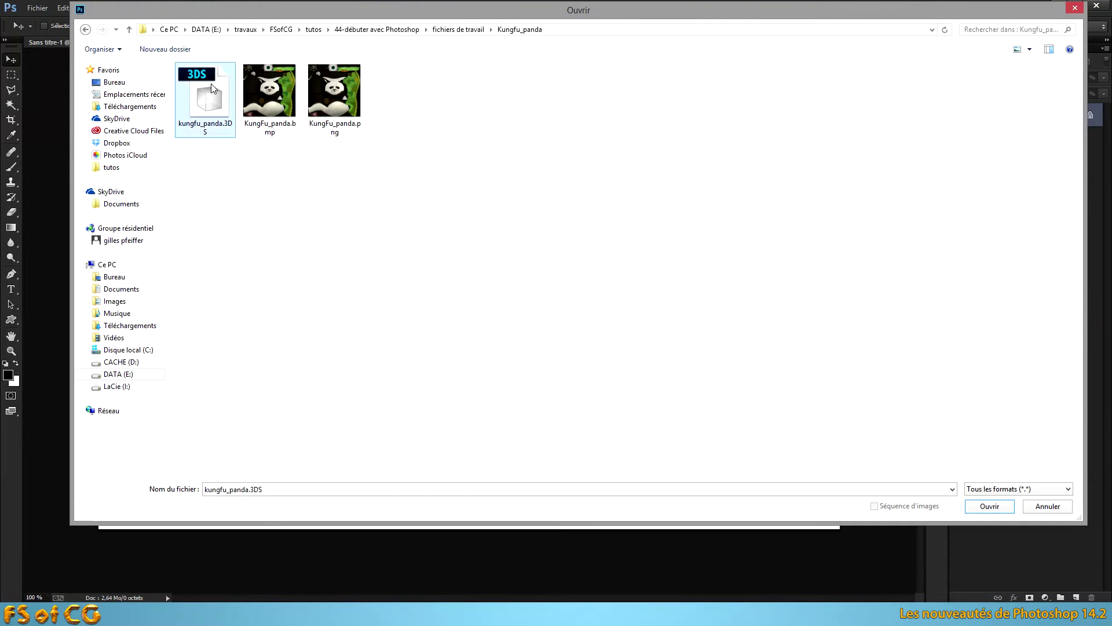
Step: Set the 3D scene's X size to 20 centimetres and create the layer, switching to the 3D workspace
left_click_drag(550, 119, 539, 170)
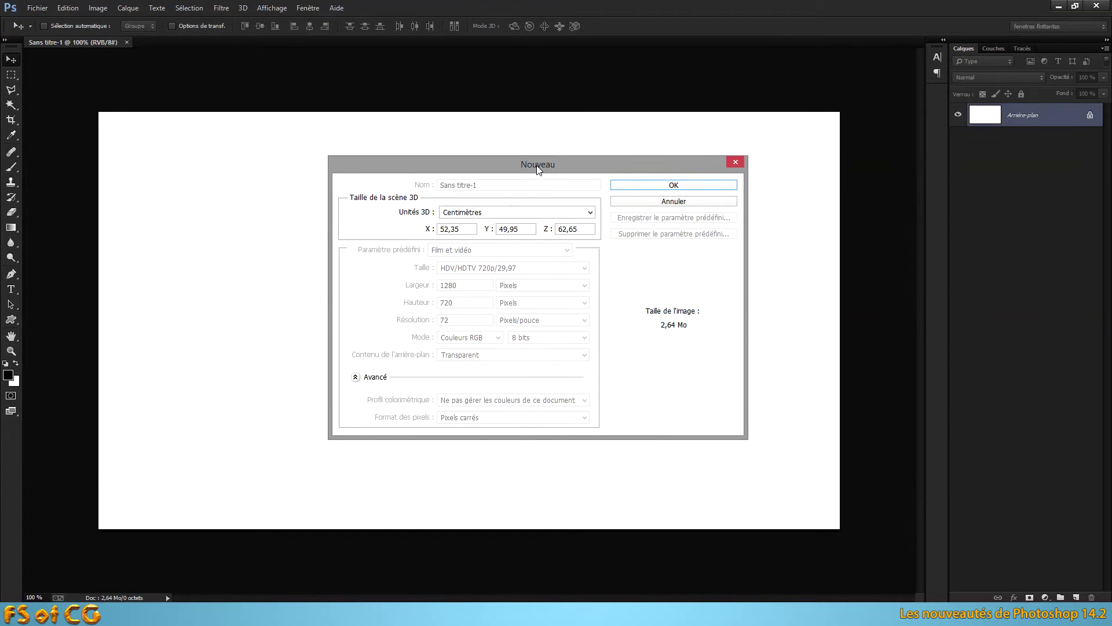
left_click_drag(471, 230, 433, 232)
type("20")
left_click(673, 191)
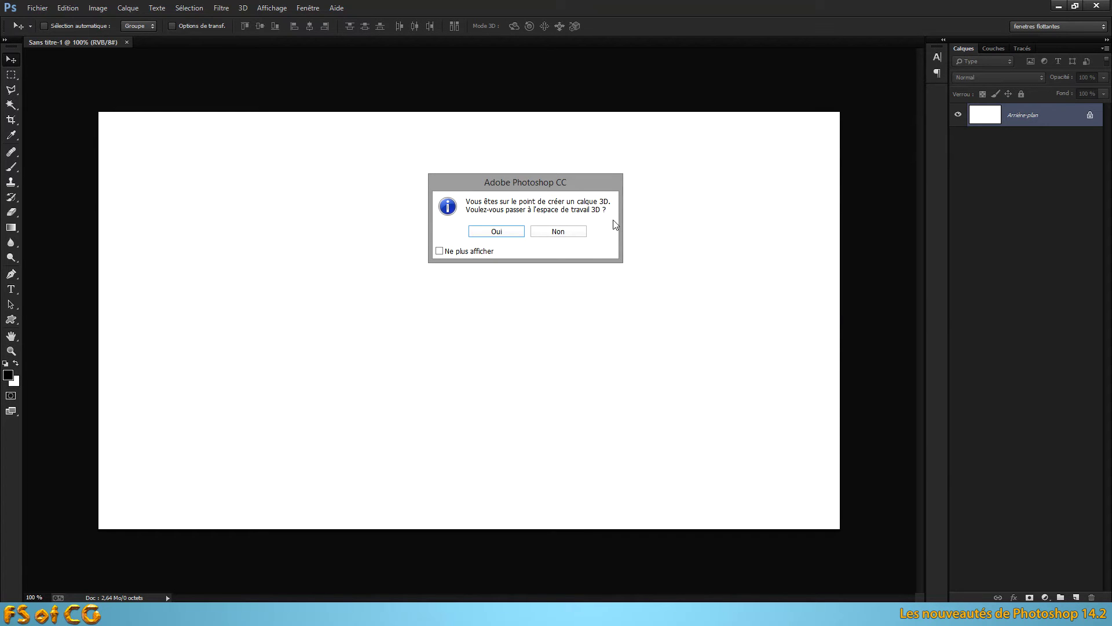
left_click(501, 230)
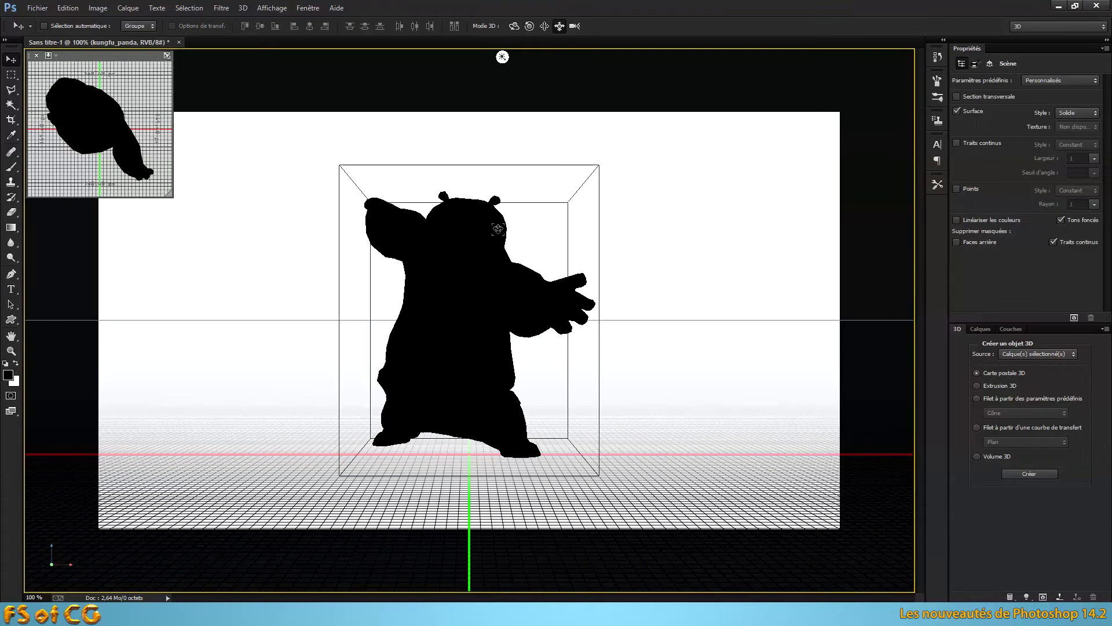
Step: Orbit the 3D camera to see the panda and ground from an angle above, and pan it so the model is centred
left_click(561, 94)
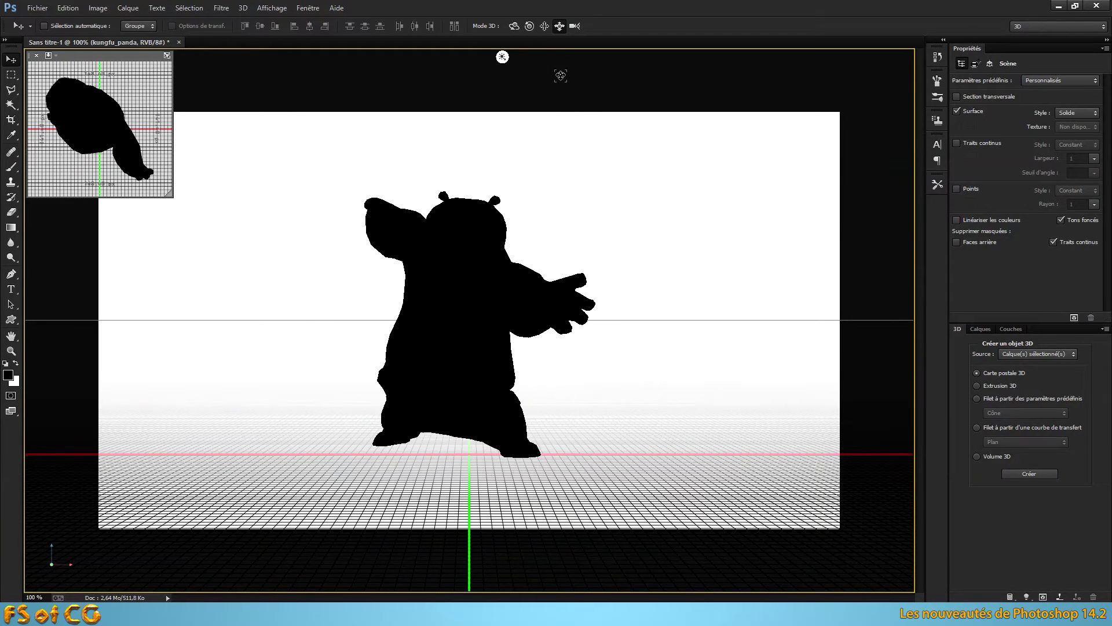
left_click(513, 27)
left_click_drag(542, 71, 585, 82)
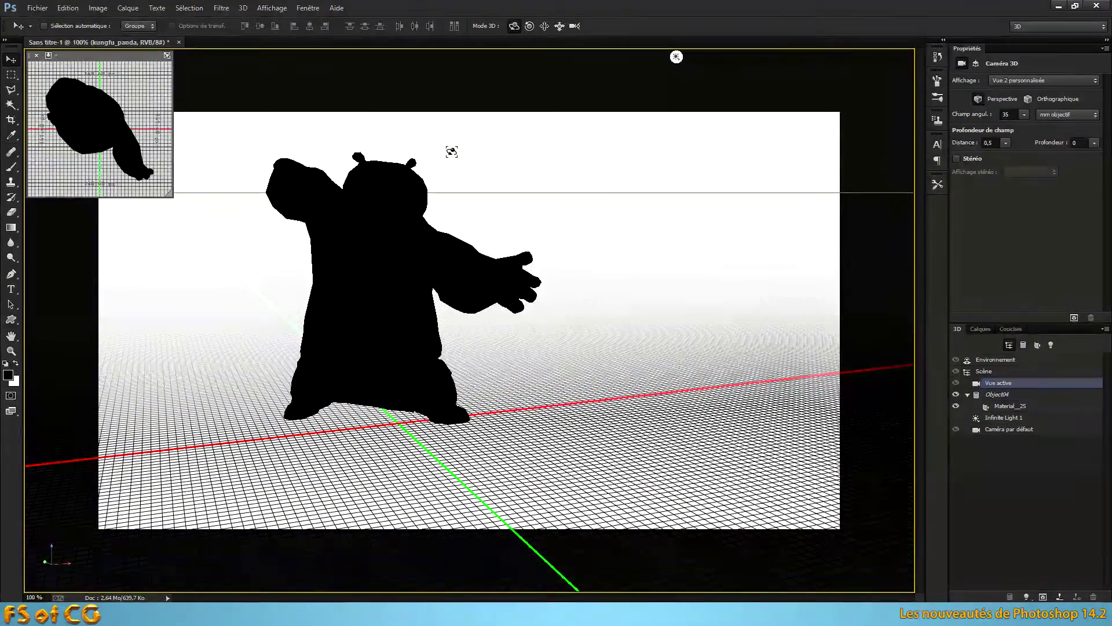
left_click(545, 26)
left_click_drag(506, 62, 620, 80)
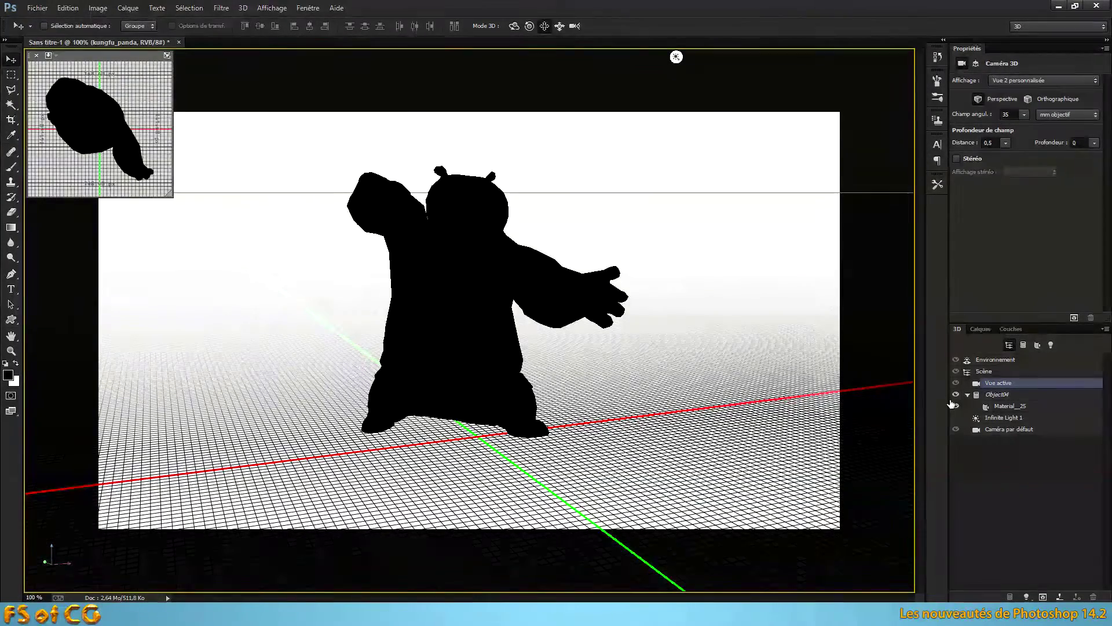
Step: Turn on Infinite Light 1 and aim it at the panda from the front and above
left_click(956, 417)
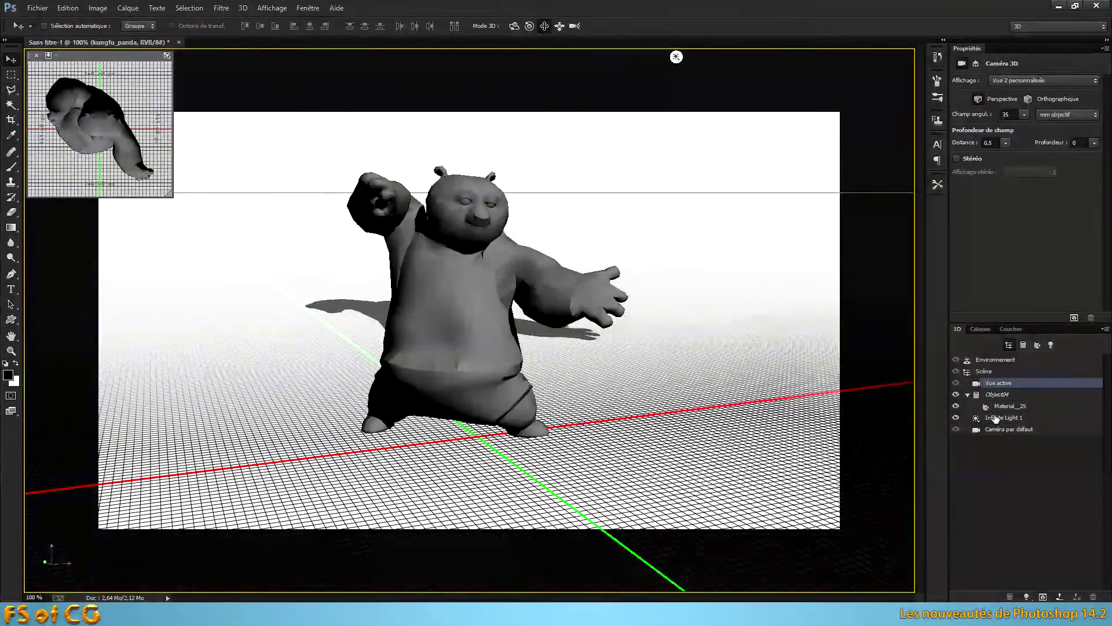
left_click(1035, 417)
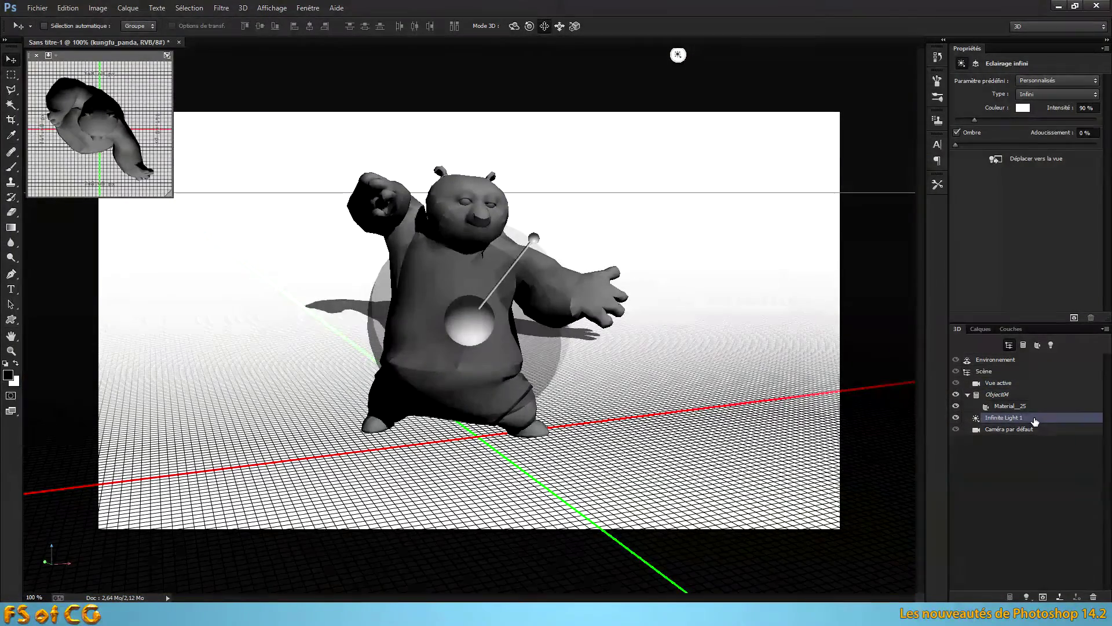
mouse_move(534, 237)
left_mouse_down()
mouse_move(441, 237)
mouse_move(459, 226)
mouse_move(451, 190)
left_mouse_up()
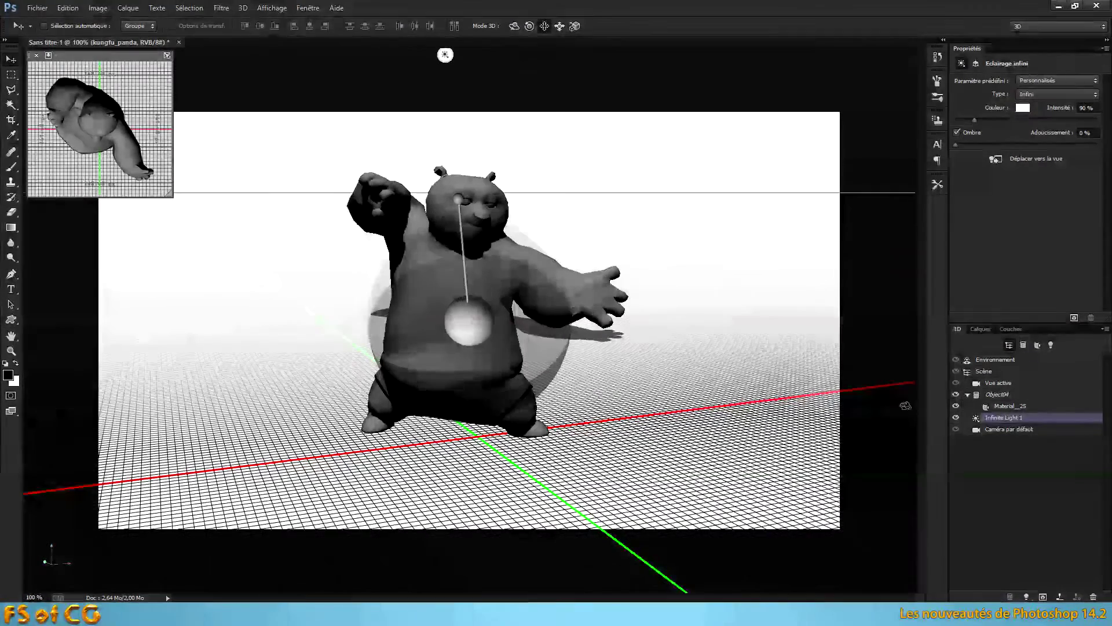
Step: Replace the diffuse texture of Material__25 with the KungFu_panda image from the Kungfu_panda folder
left_click(1007, 406)
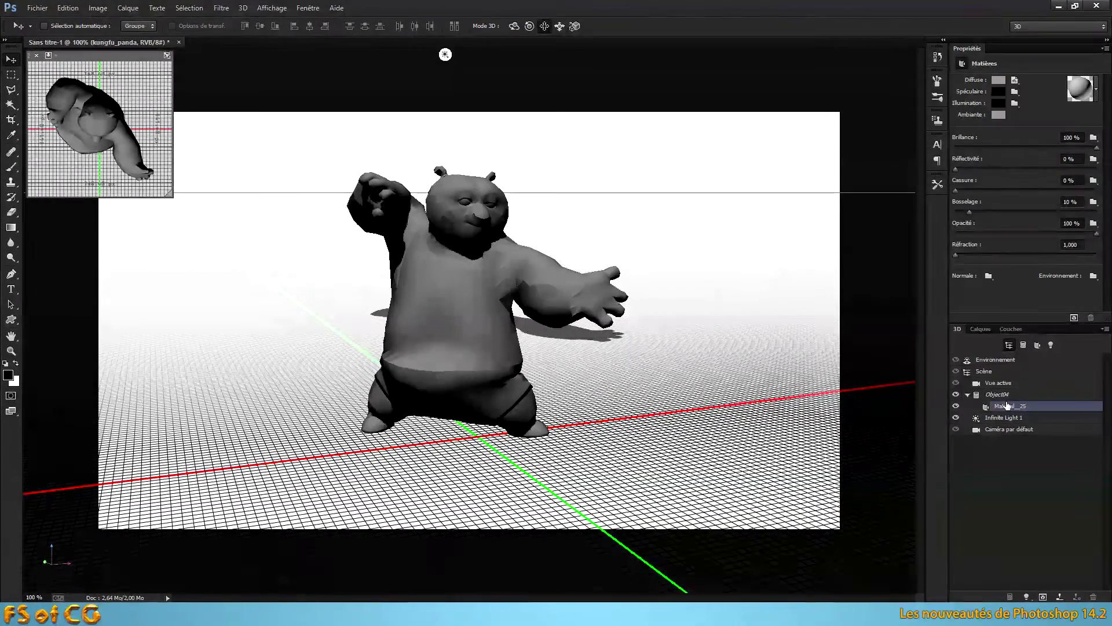
left_click(1015, 79)
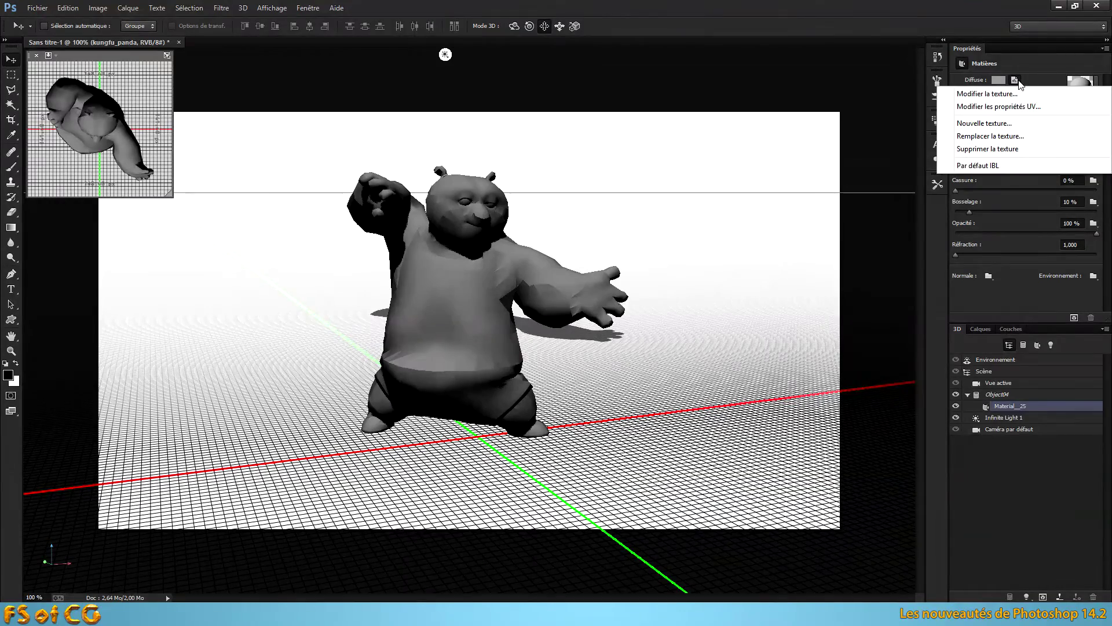
left_click(1004, 137)
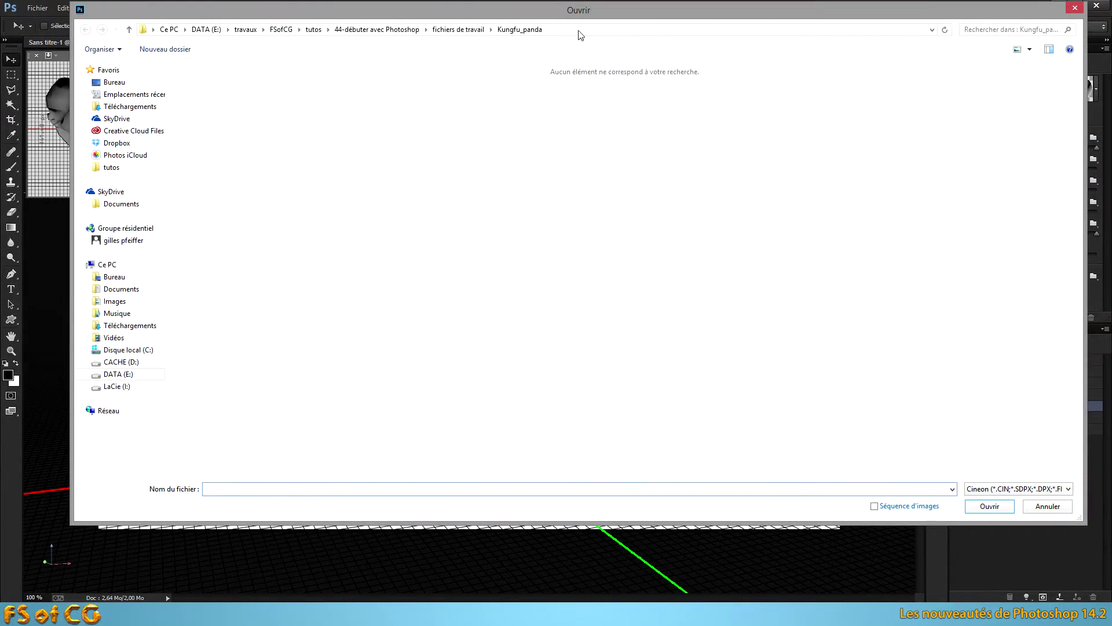
left_click(455, 30)
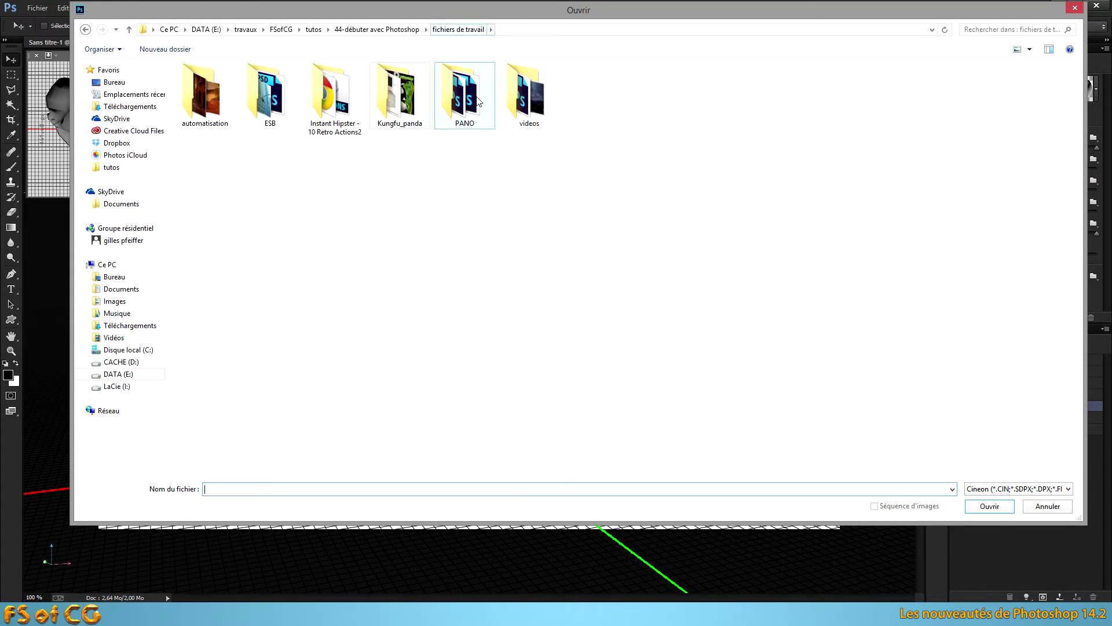
double_click(404, 107)
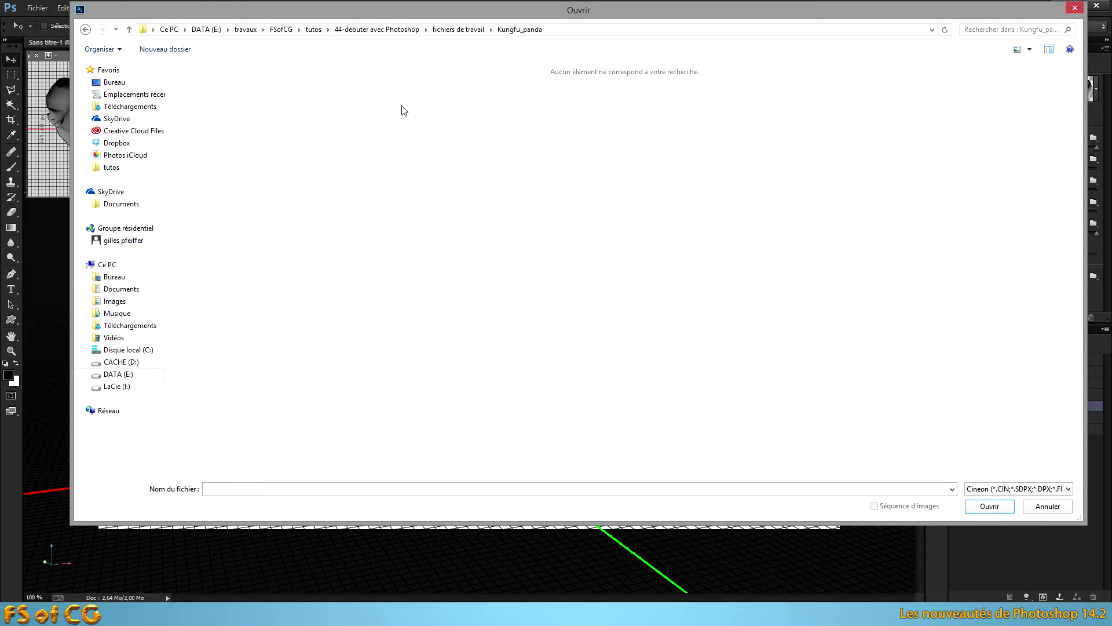
left_click(1053, 490)
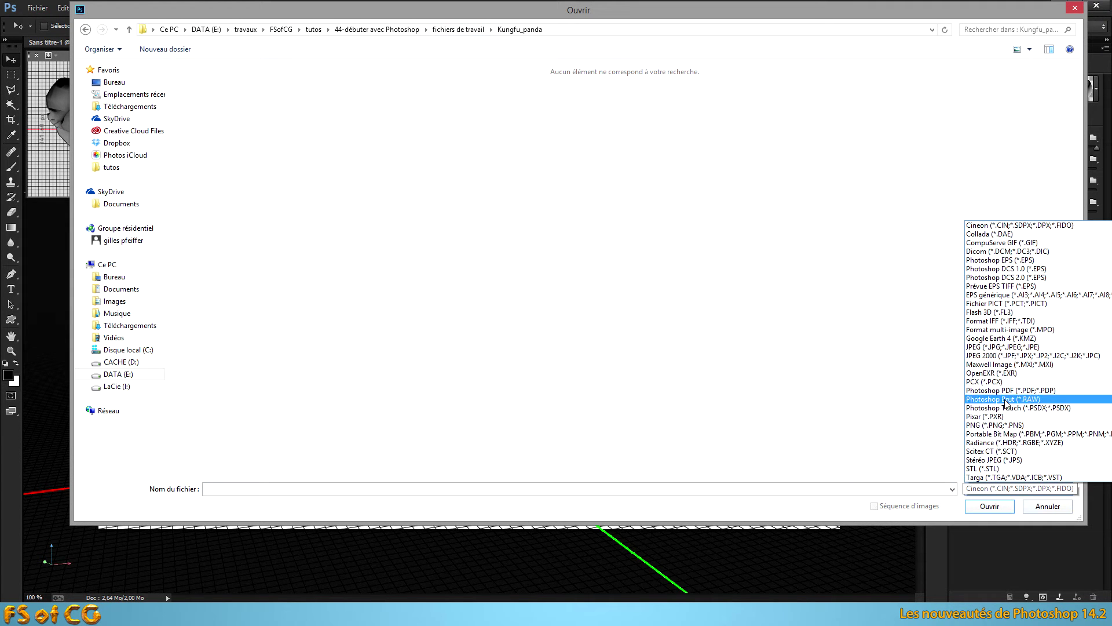
scroll(1008, 414, "down", 2)
left_click(1022, 477)
double_click(270, 82)
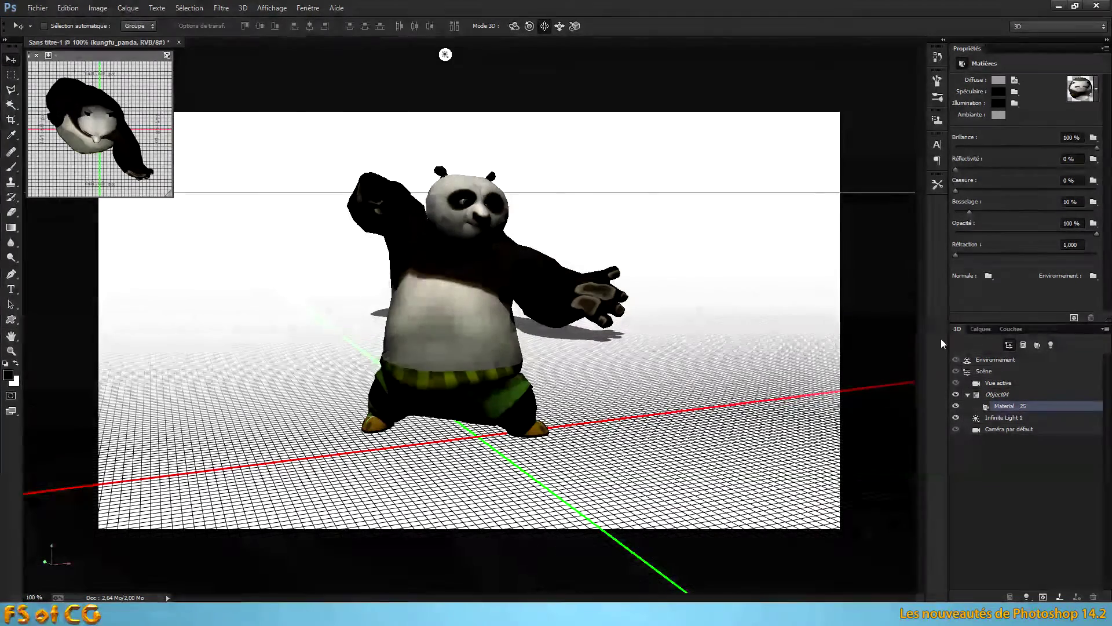
Step: Display the scene's 3D print settings and choose to show the latest available printers online
left_click(986, 374)
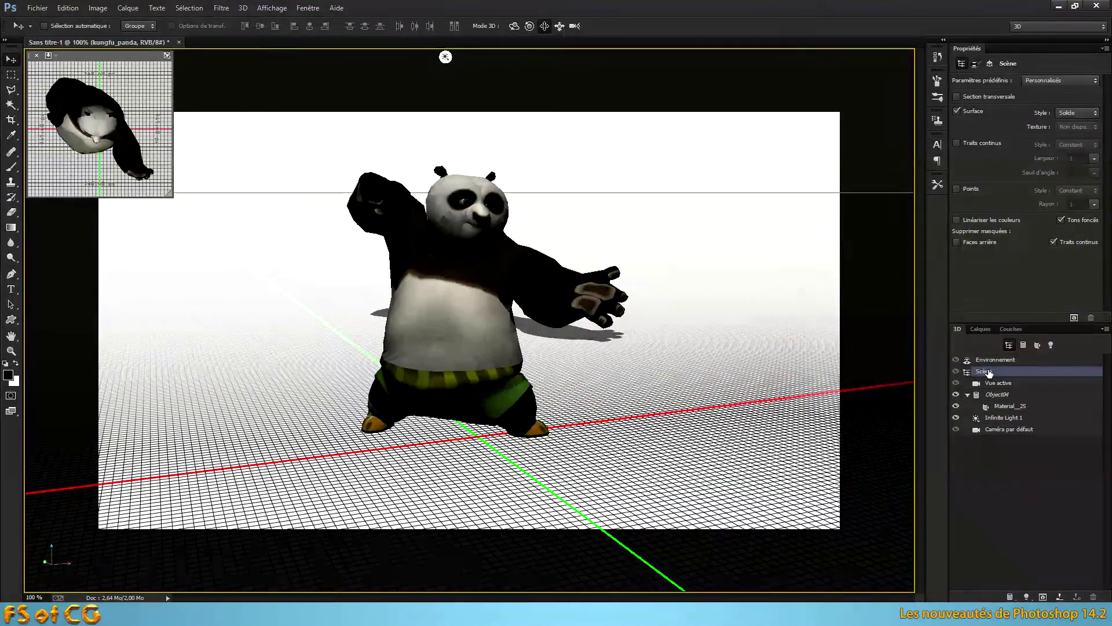
left_click(977, 63)
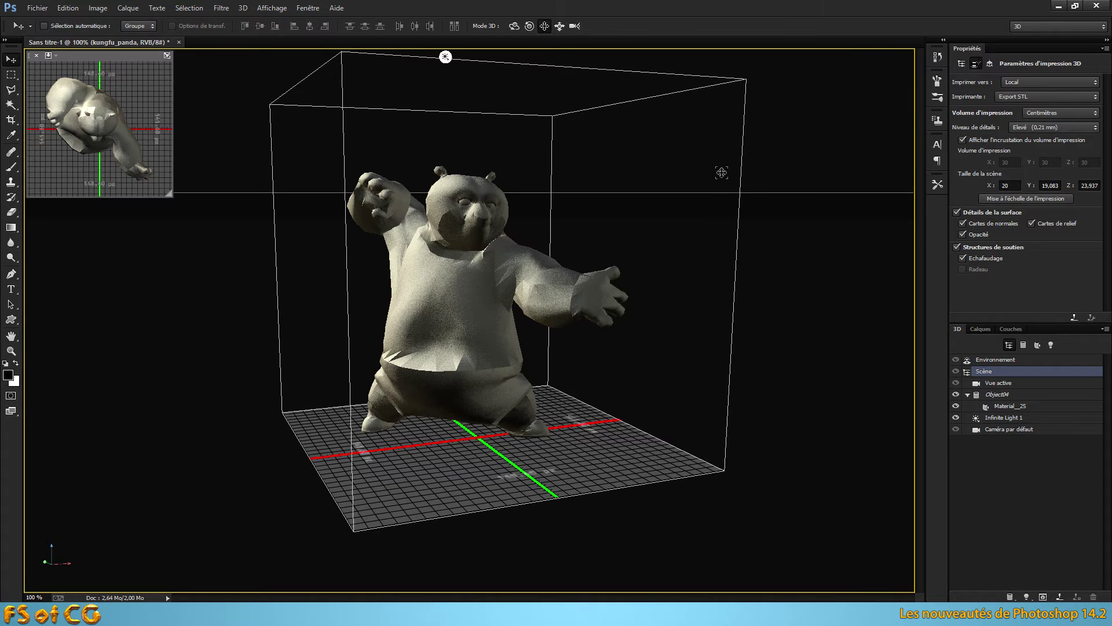
left_click(1047, 83)
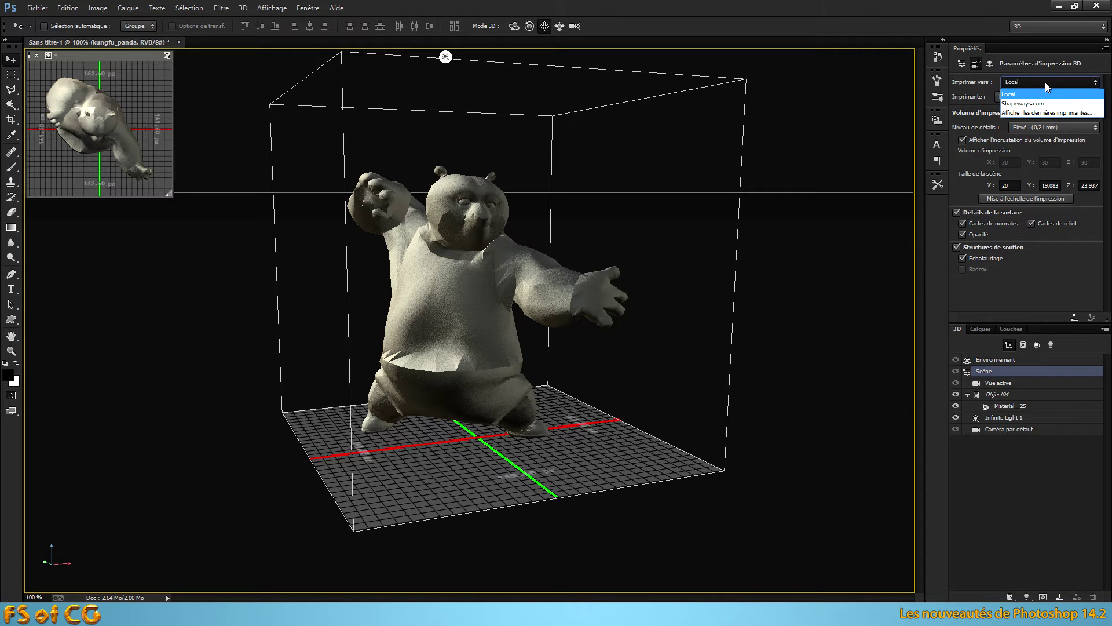
left_click(1056, 111)
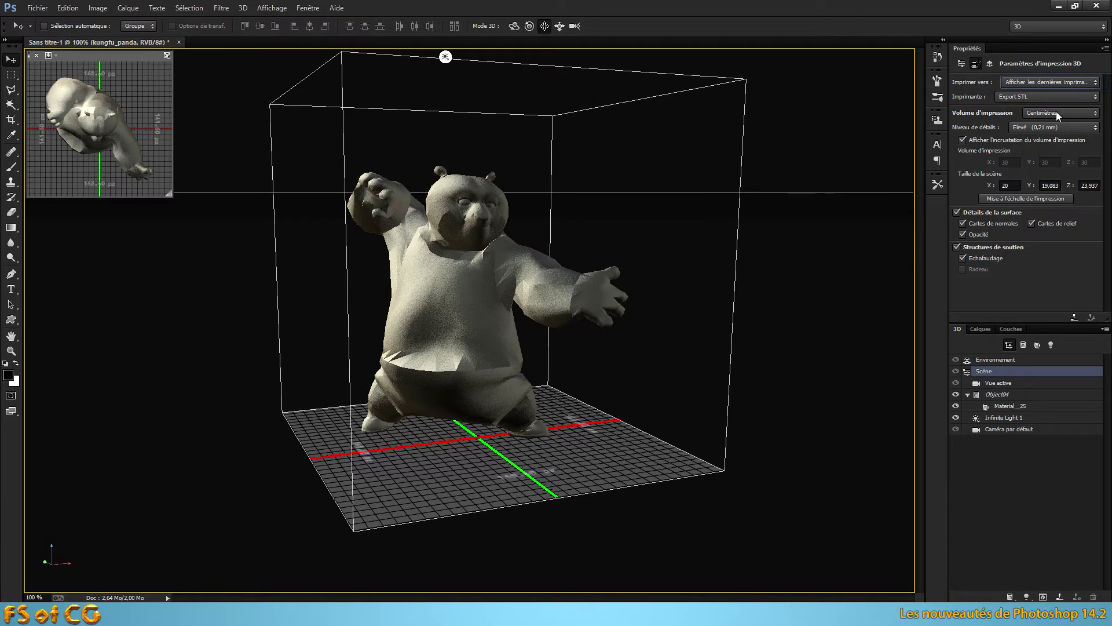
left_click(1050, 84)
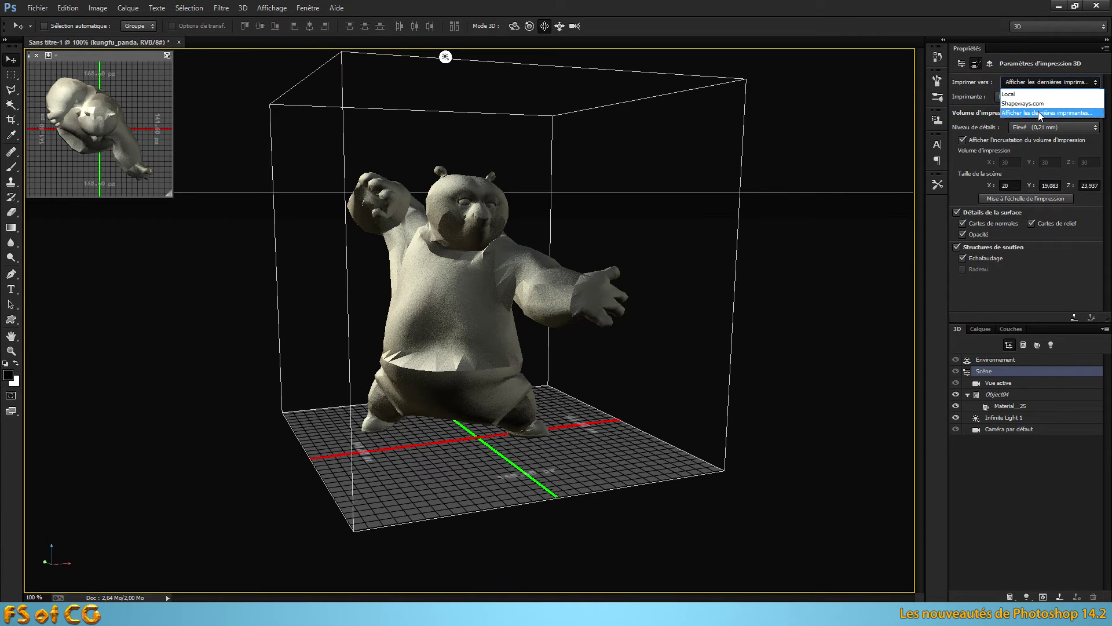
left_click(1038, 112)
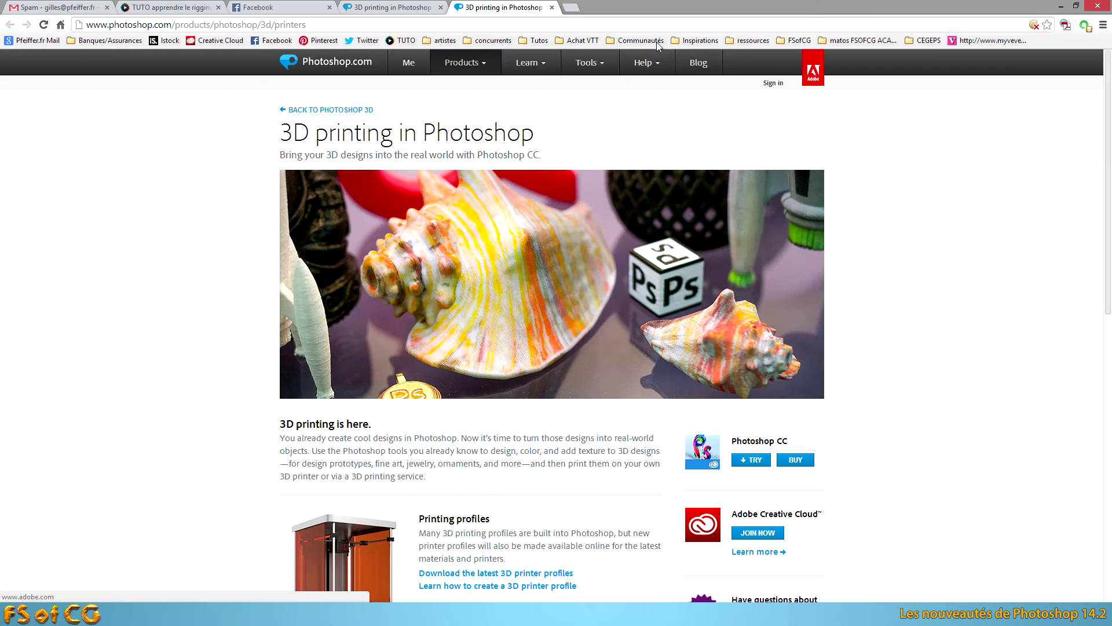
Step: Examine the printer profiles and 3D printing partners on the Photoshop.com page, and return to Photoshop
scroll(897, 349, "down", 3)
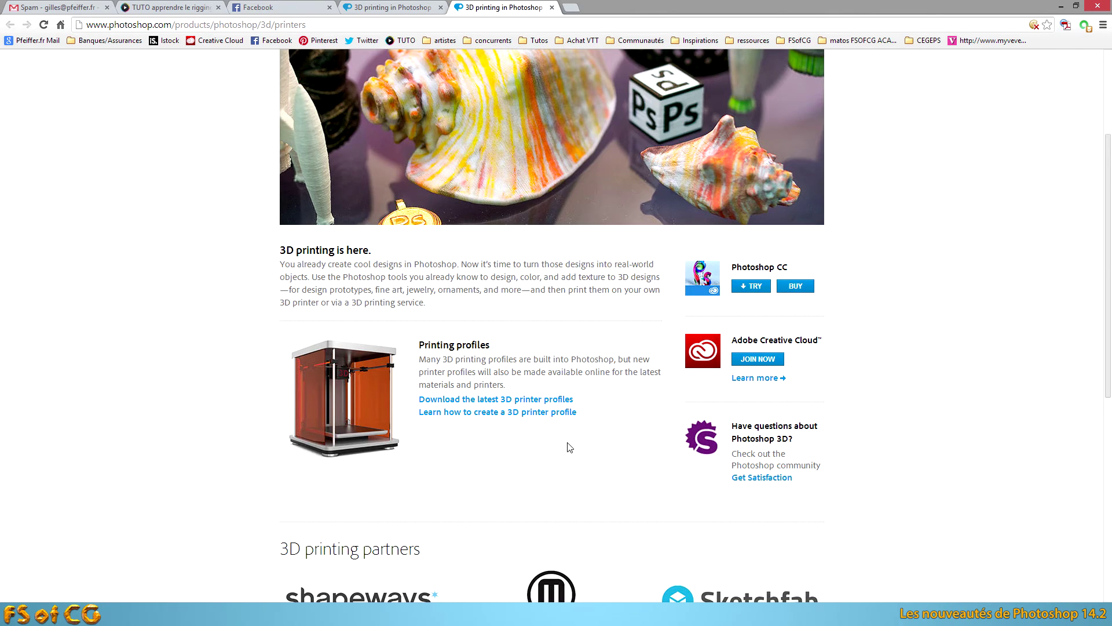
scroll(567, 447, "down", 5)
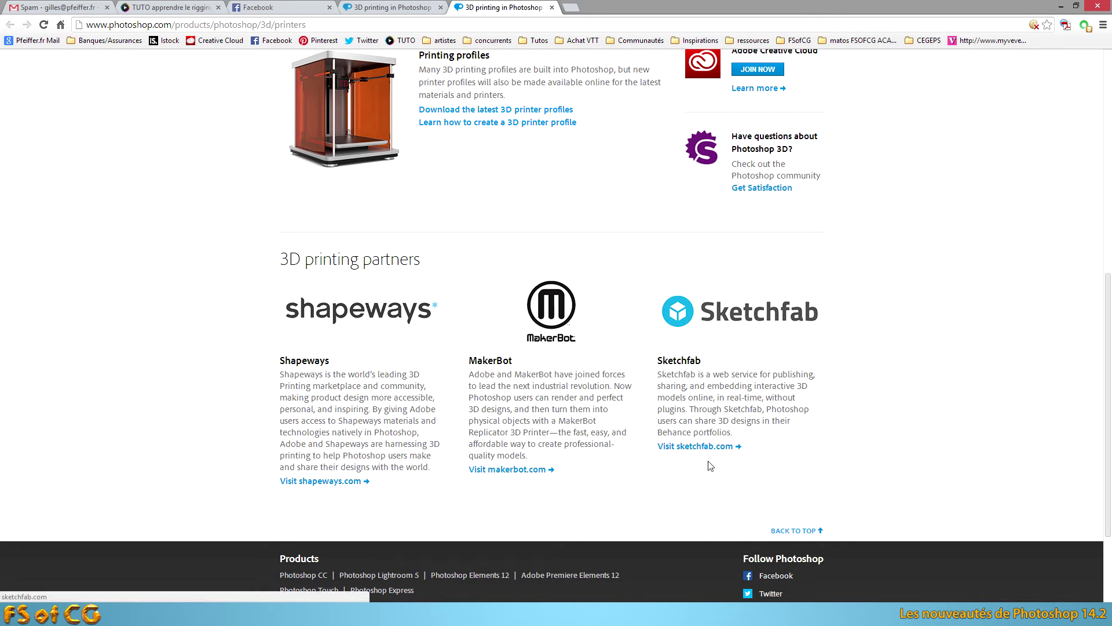
key("alt+Tab")
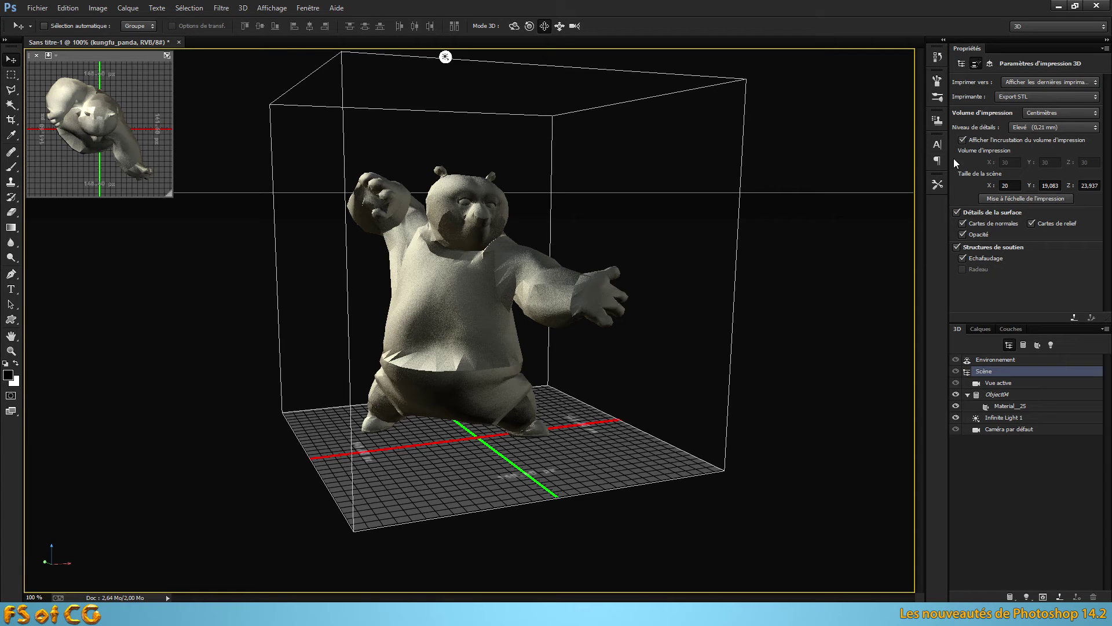
Step: Set the 3D print destination to Local and the printer to 3D Systems Cube
left_click(1053, 84)
left_click(1045, 89)
left_click(1018, 96)
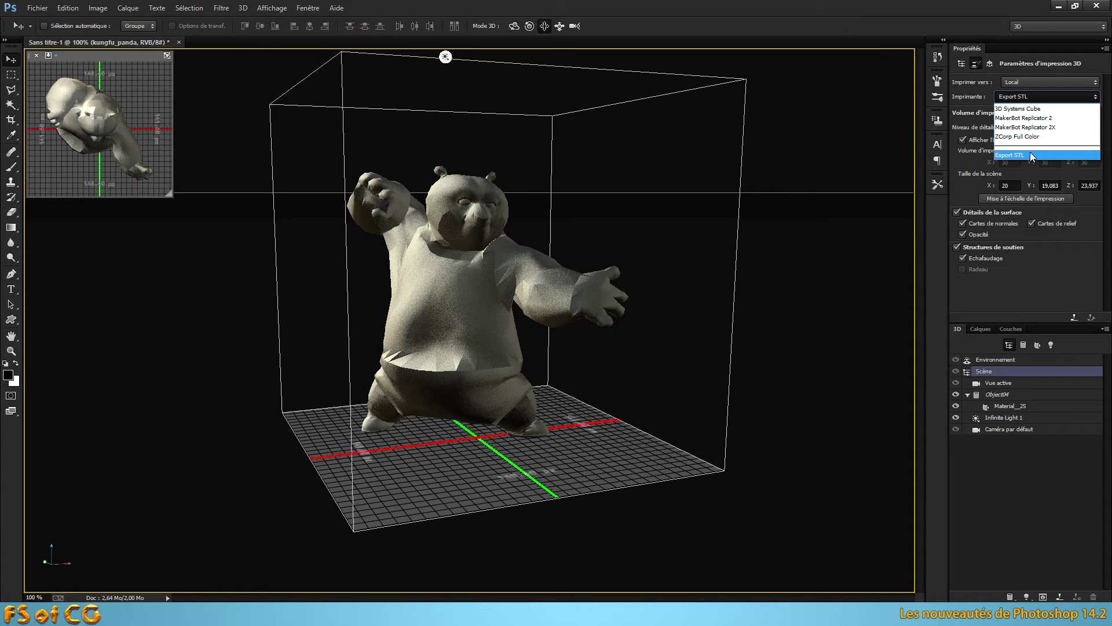
left_click(1034, 108)
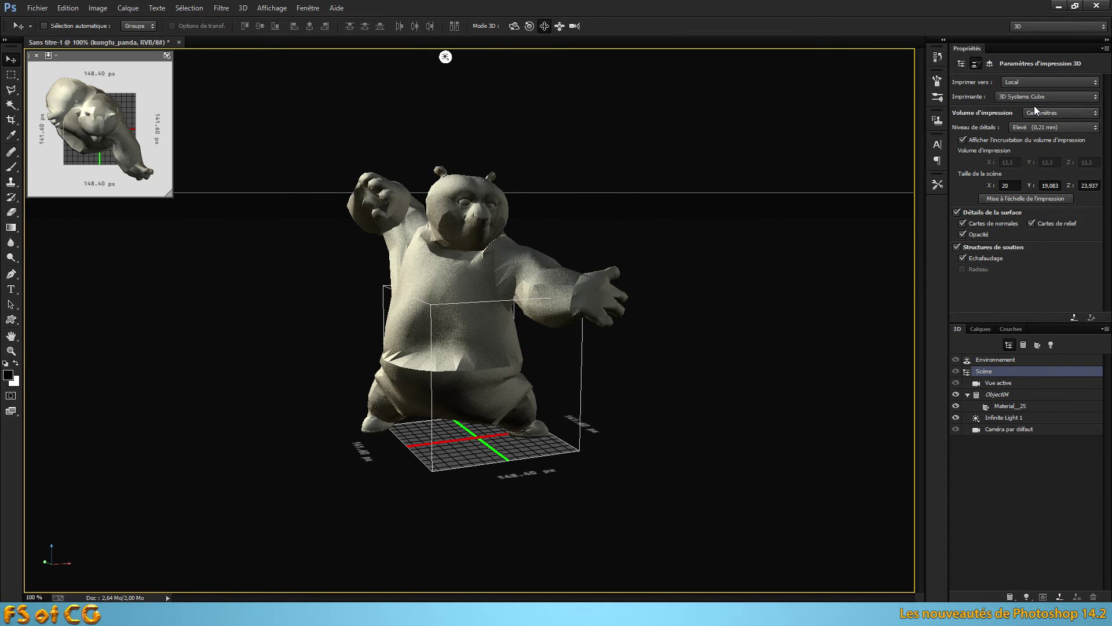
Step: Preview the print volume for MakerBot Replicator 2 and Replicator 2X, and set the printer to ZCorp Full Color
left_click(1034, 97)
left_click(1036, 118)
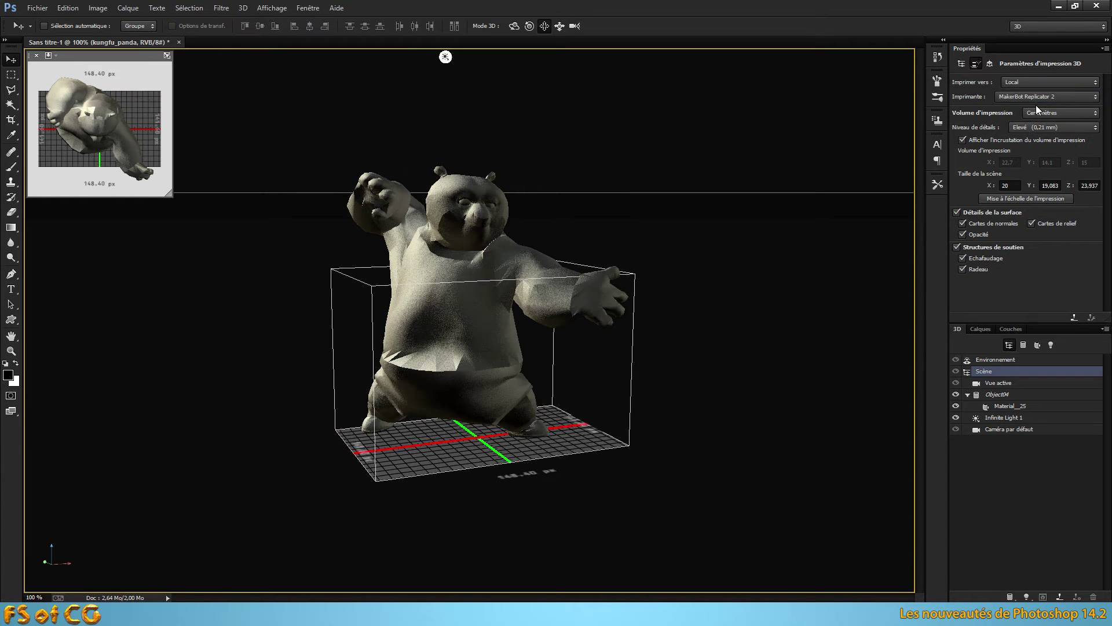
left_click(1036, 99)
left_click(1035, 128)
left_click(1042, 97)
left_click(1029, 137)
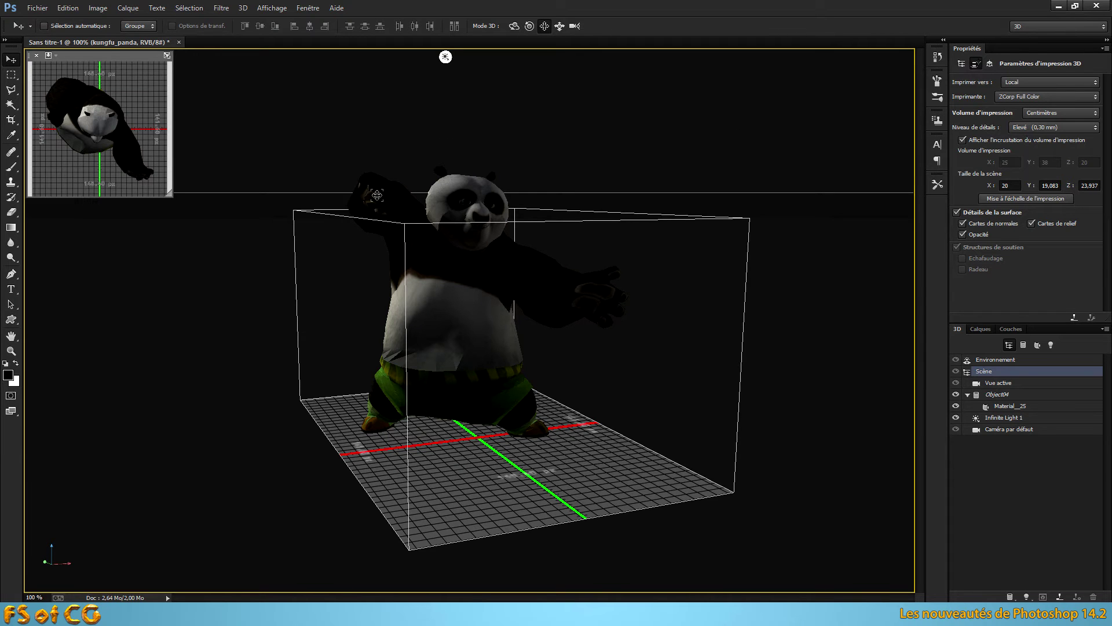
Step: Set the printer to Export STL, and try millimetres as the print volume unit before returning it to centimetres
left_click(1036, 97)
left_click(1018, 156)
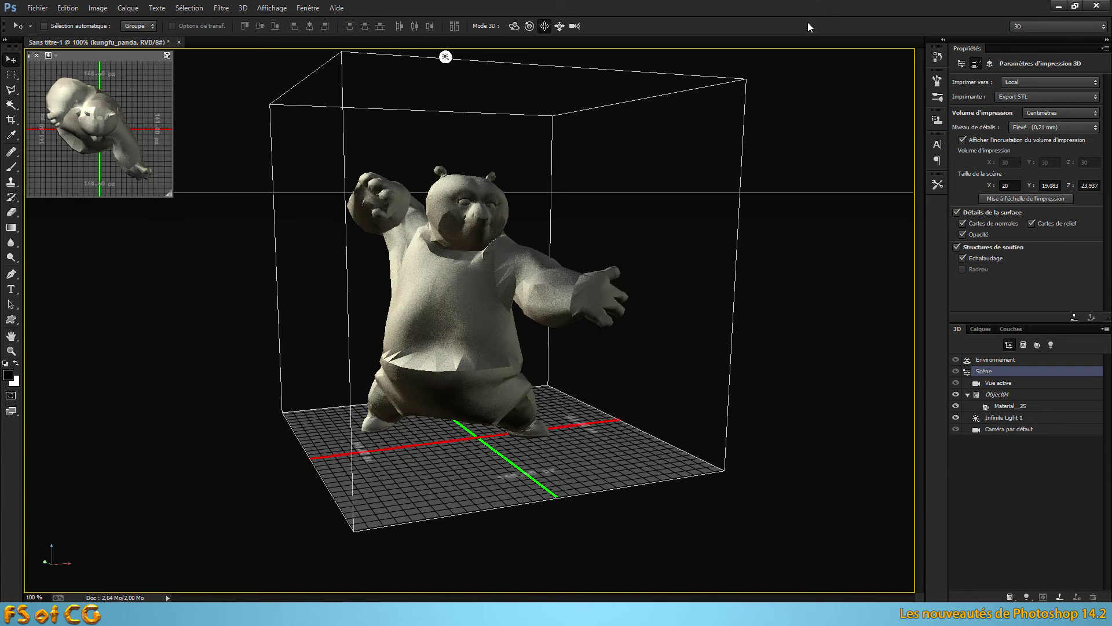
left_click(1054, 112)
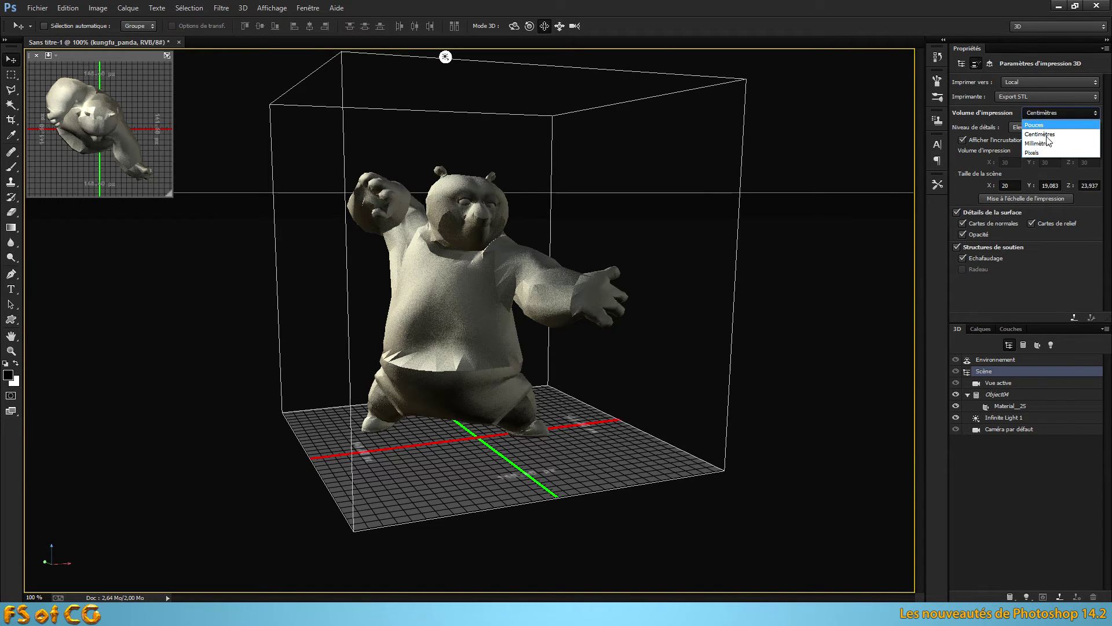
left_click(1049, 140)
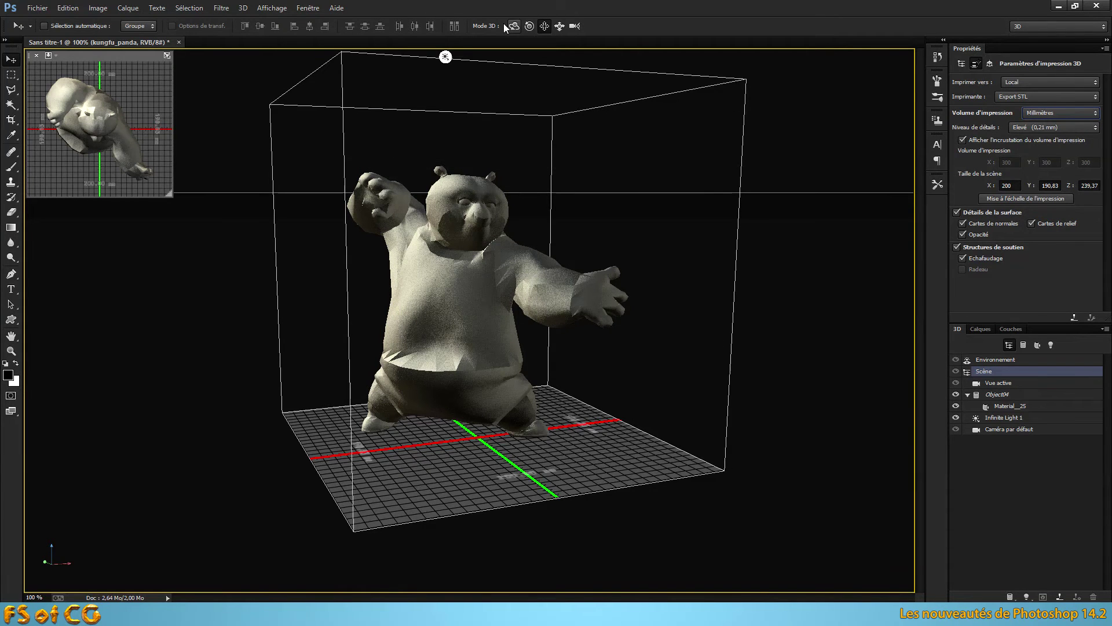
left_click_drag(770, 86, 750, 109)
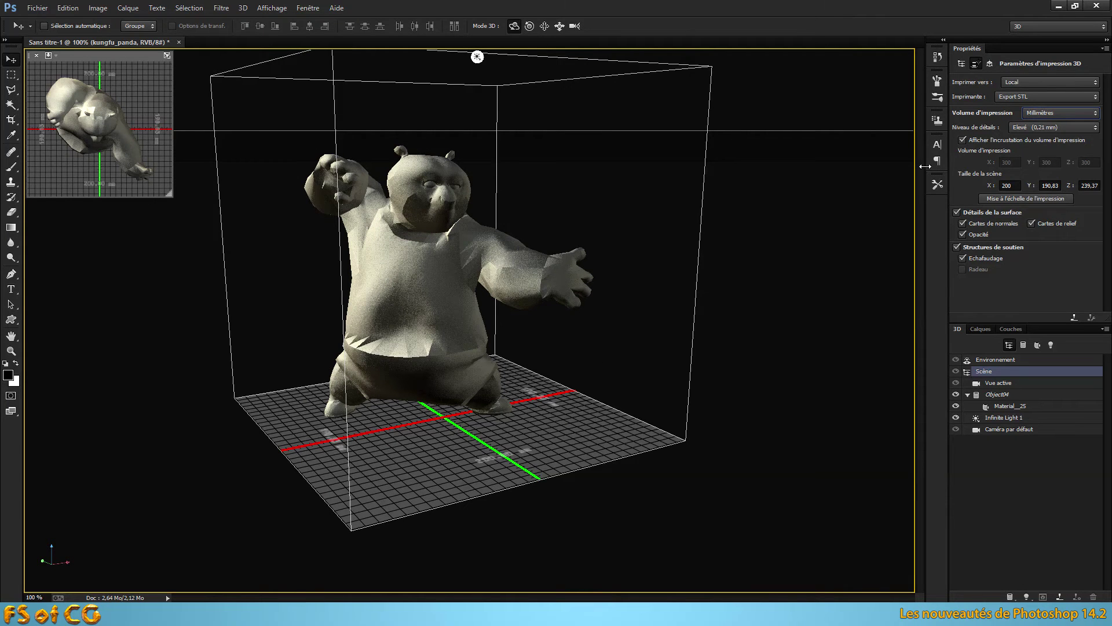
left_click(1061, 114)
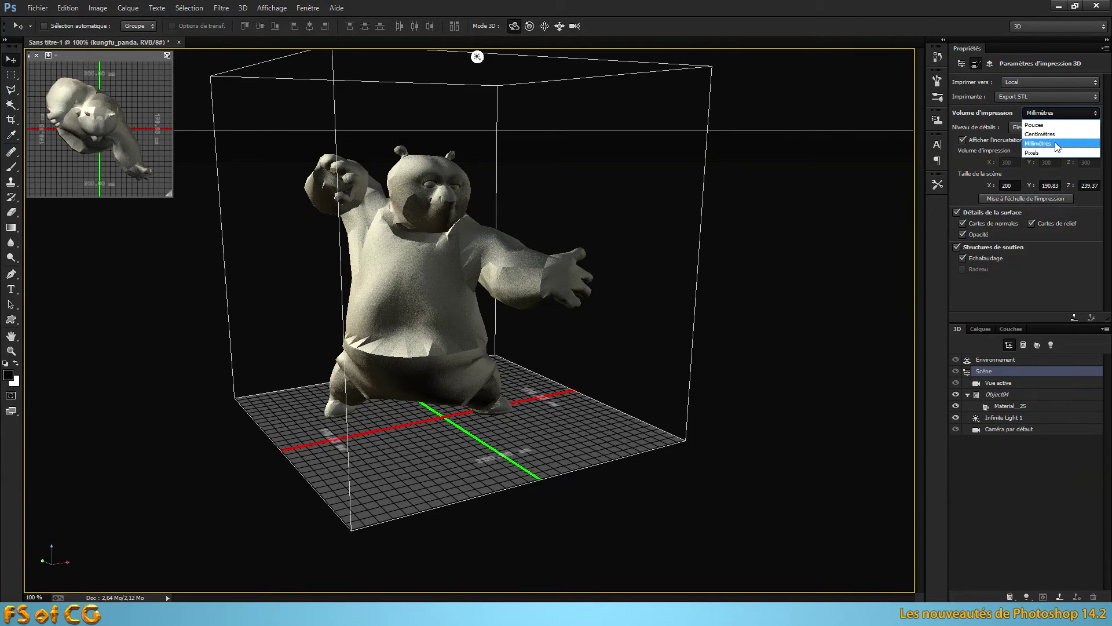
left_click(1056, 135)
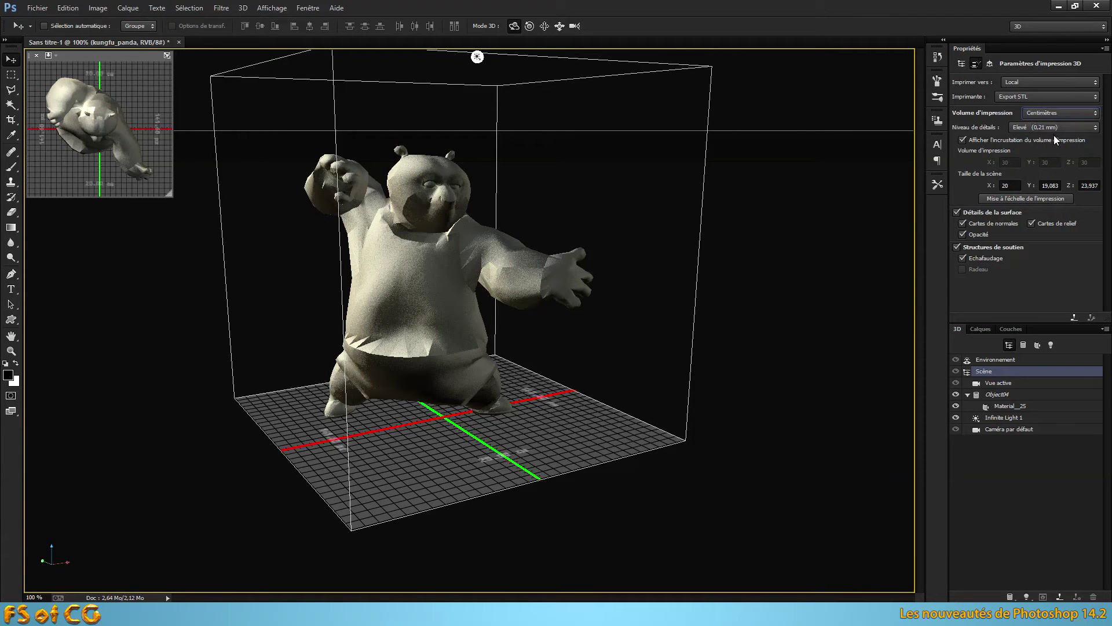
Step: Set the detail level to Elevé (0,21 mm) and scale the scene to the printer's volume
left_click(1049, 127)
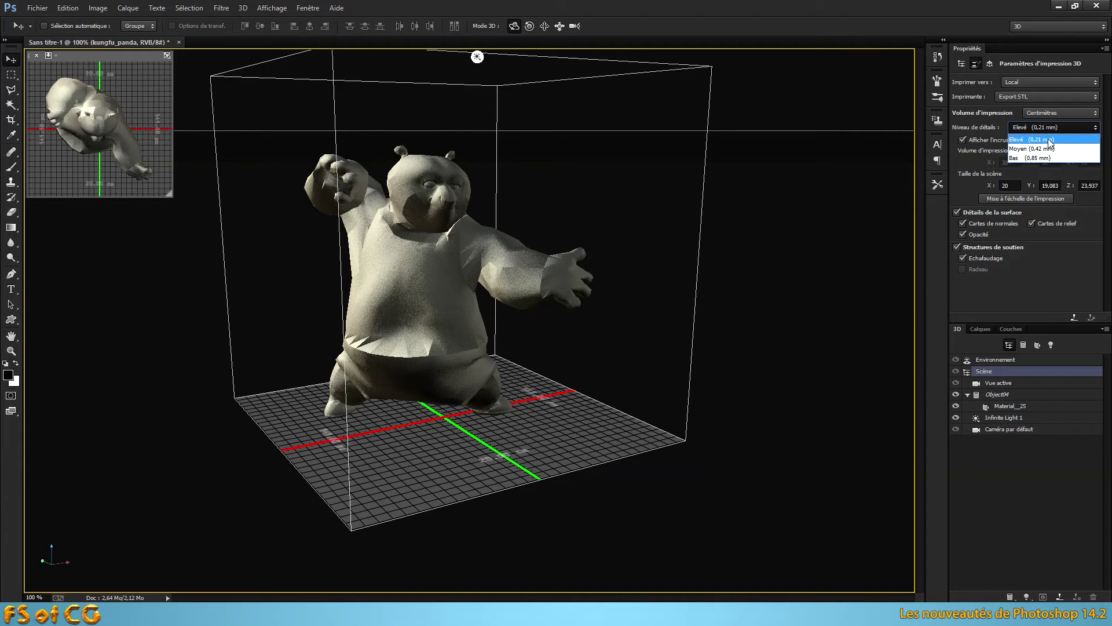
left_click(1048, 140)
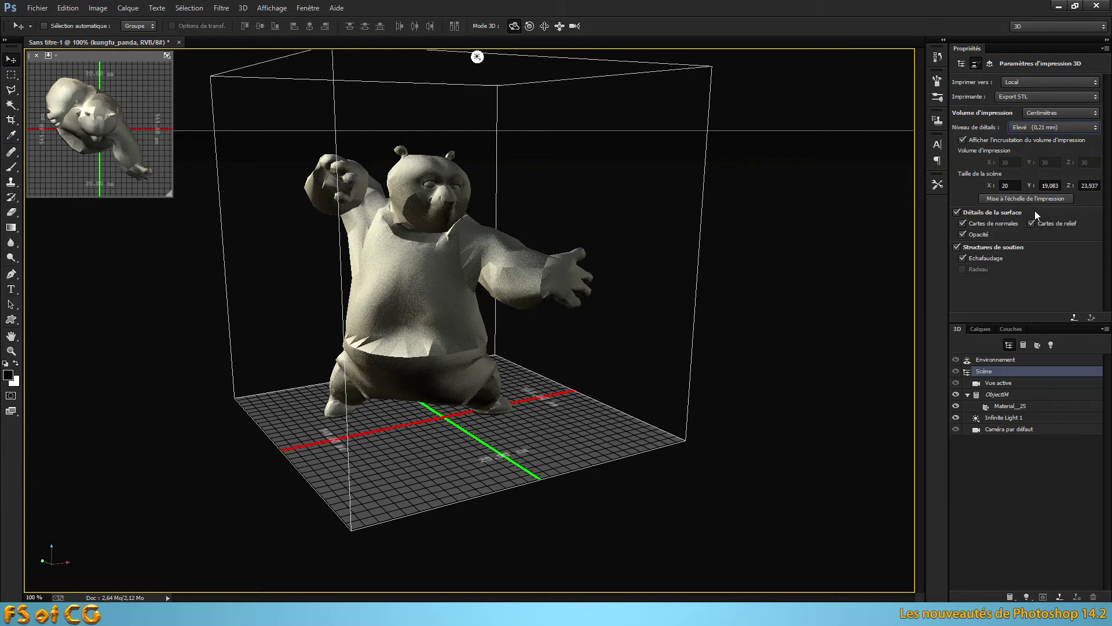
left_click_drag(1011, 185, 993, 185)
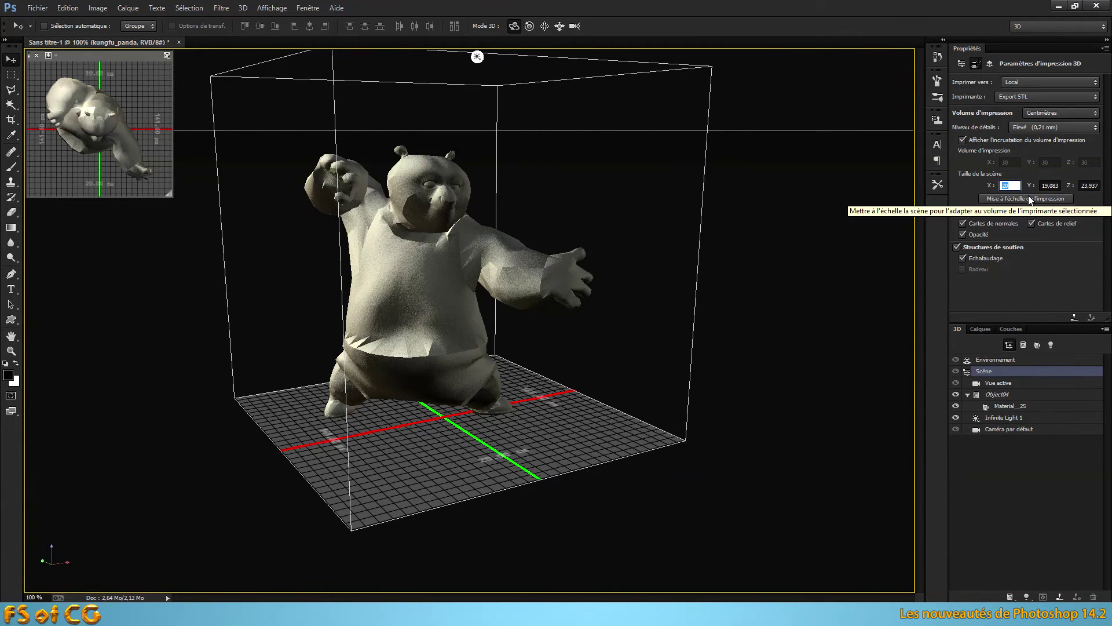
left_click(1029, 198)
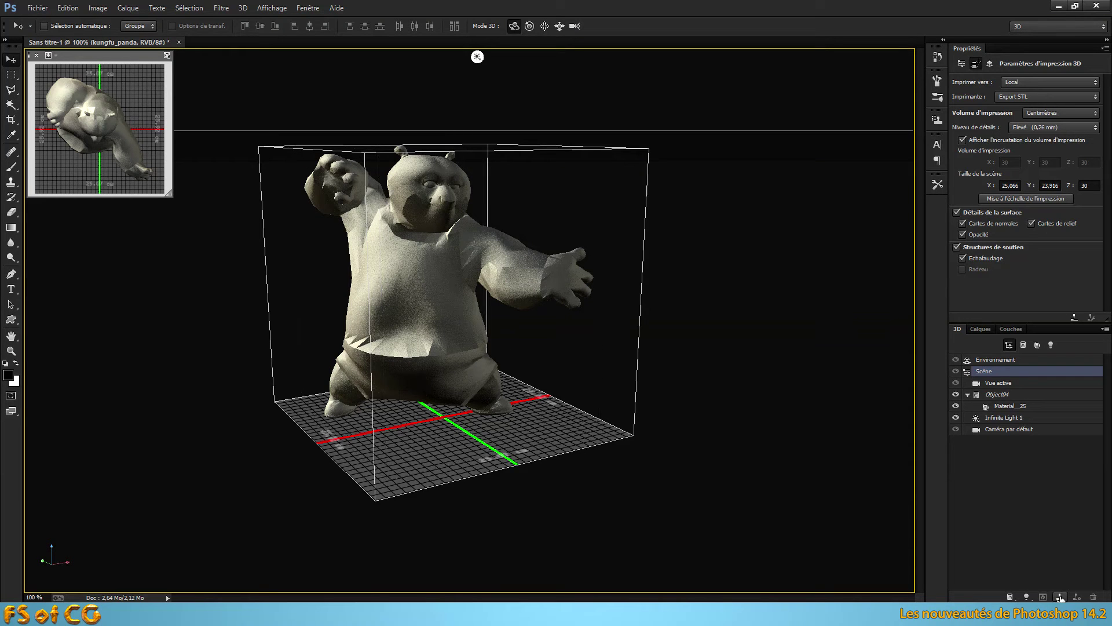
Step: Prepare the scene for 3D printing and examine the panda's support scaffolding from several angles in the print preview
left_click(1061, 597)
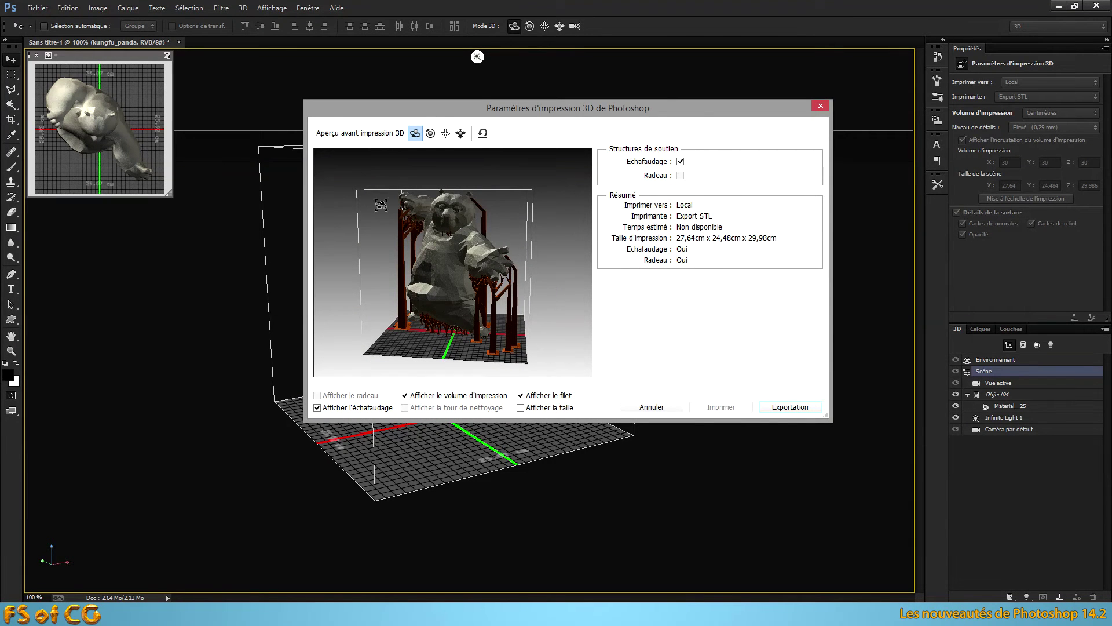
mouse_move(358, 226)
left_mouse_down()
mouse_move(418, 228)
mouse_move(375, 225)
left_mouse_up()
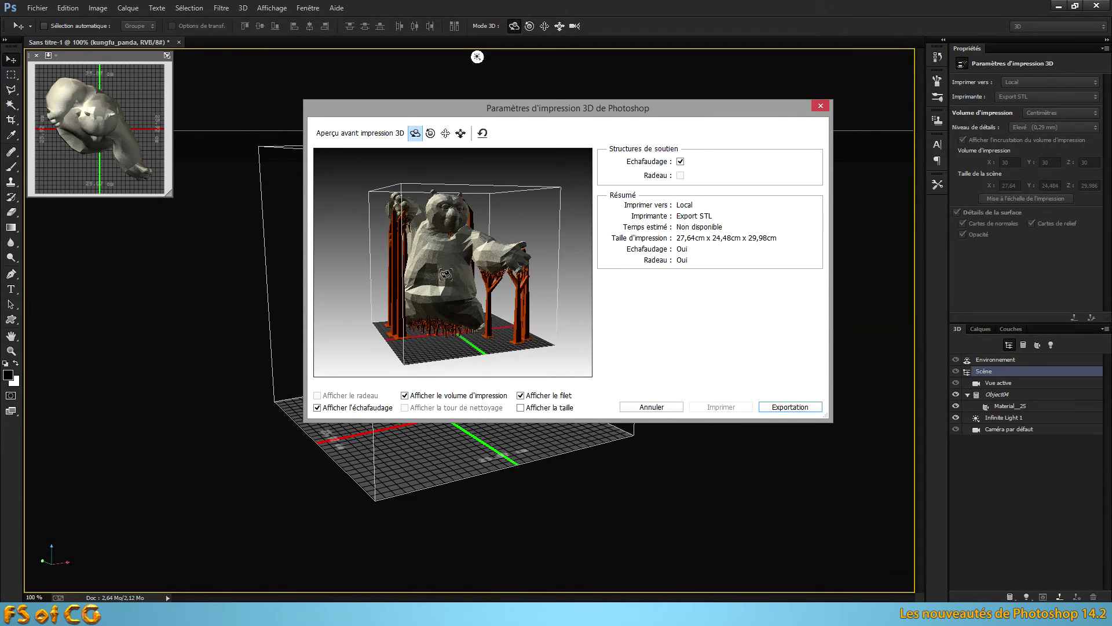
left_click_drag(492, 172, 508, 176)
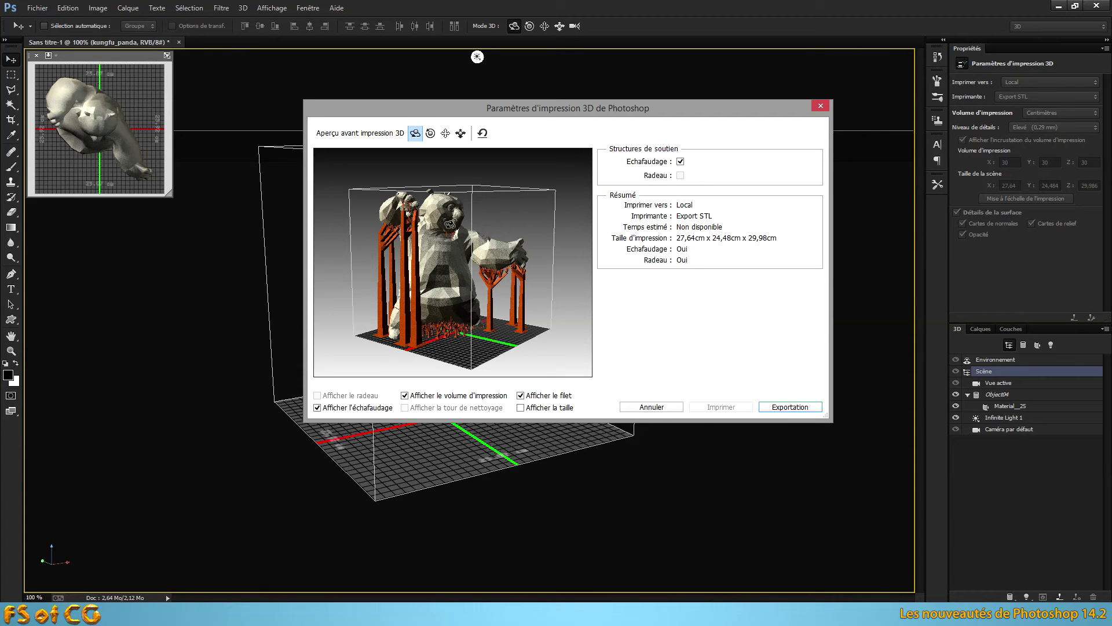
left_click_drag(547, 180, 478, 238)
Step: Compare the print preview with and without the scaffolding, print volume, mesh and size displays, restoring each one
left_click(318, 407)
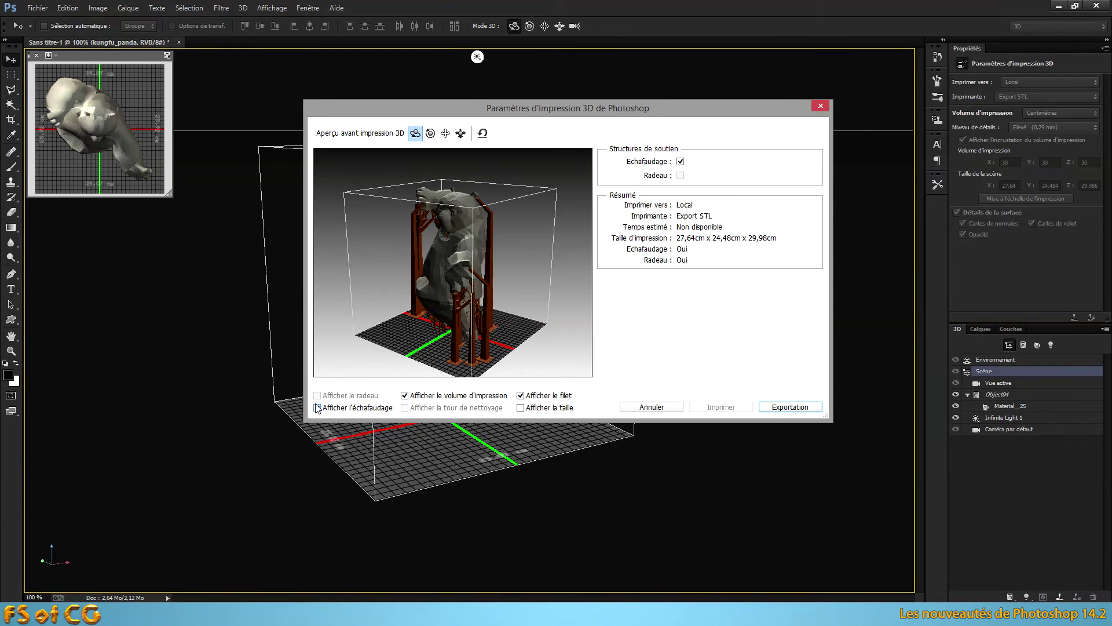
left_click(317, 408)
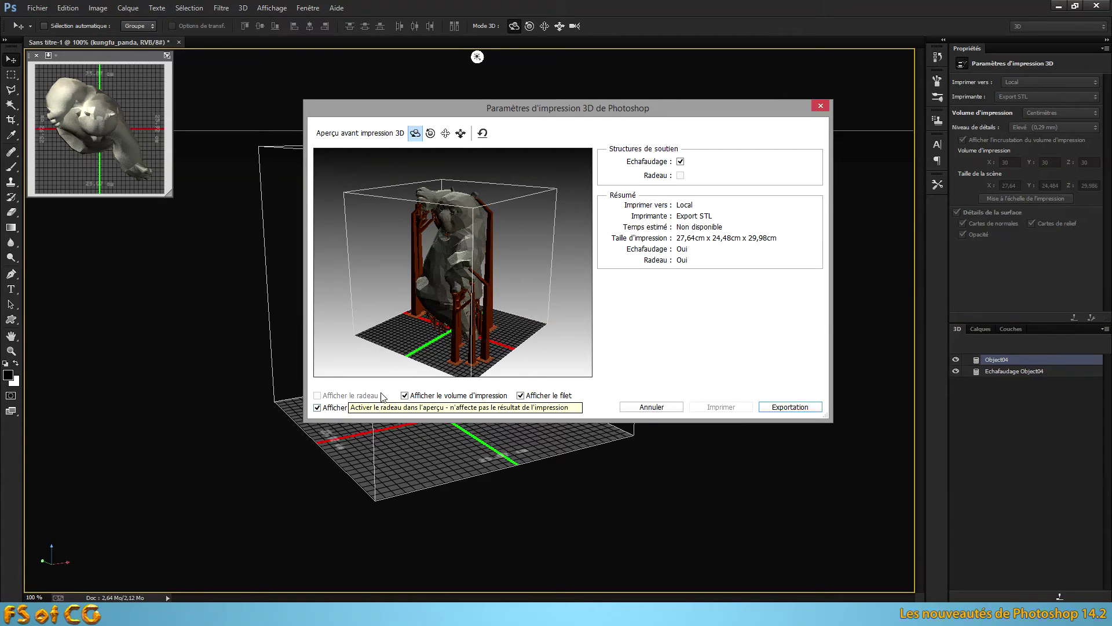
left_click(405, 396)
left_click(405, 396)
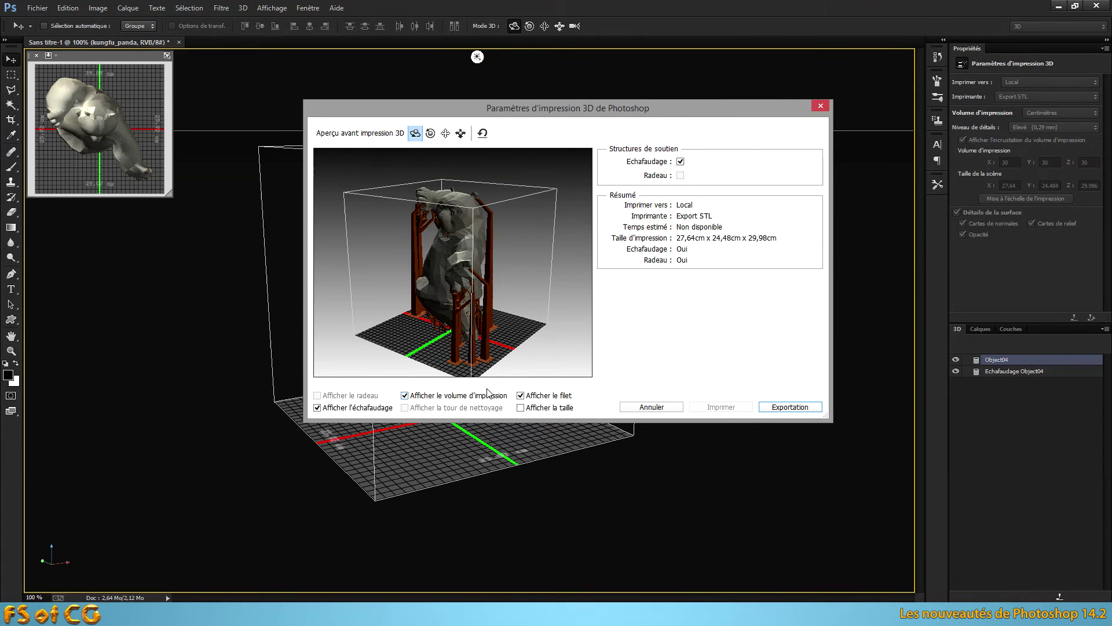
left_click(521, 396)
left_click(521, 396)
left_click(520, 408)
left_click(521, 408)
Step: Export the print as an STL file named panda in the "fichier de travail" folder of 45-Photoshop_new
left_click(789, 410)
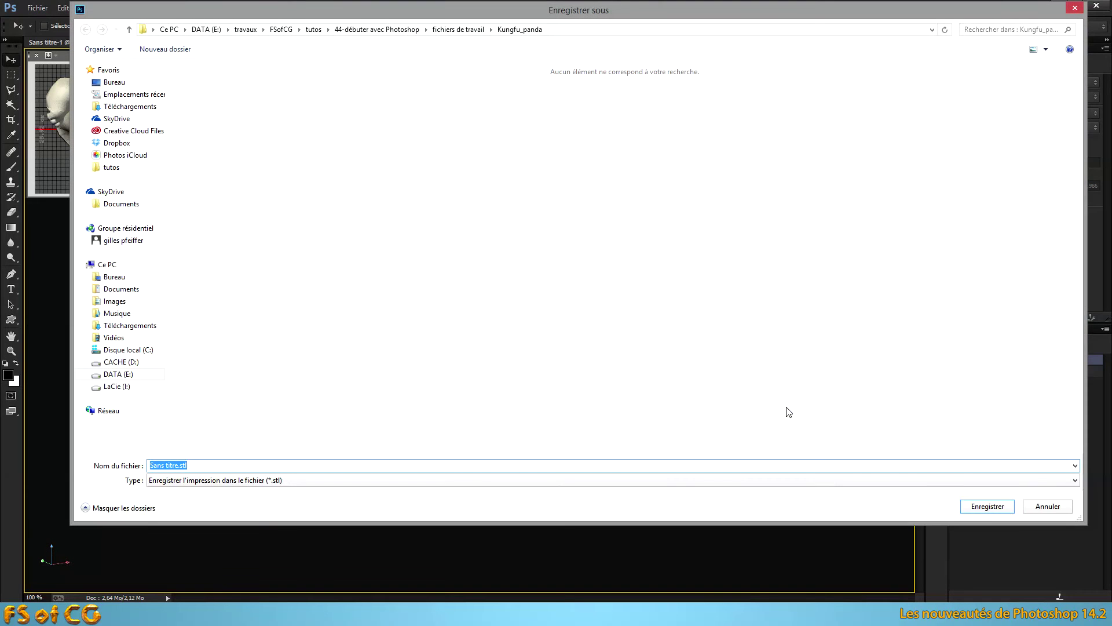
left_click(317, 31)
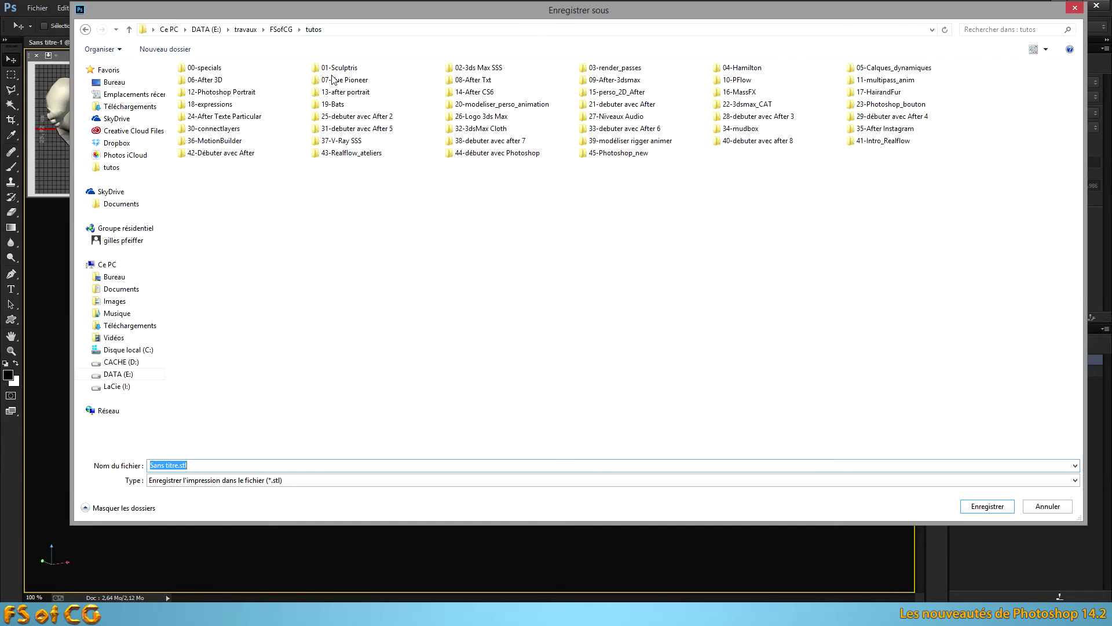
double_click(588, 154)
double_click(197, 90)
left_click(210, 462)
type("panda")
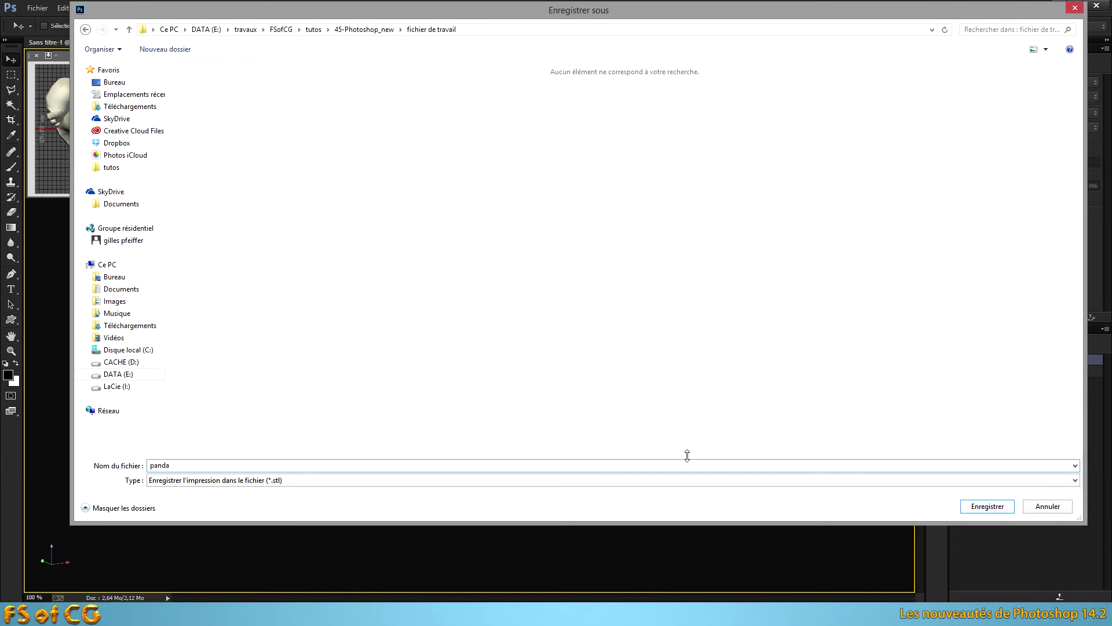
left_click(1008, 505)
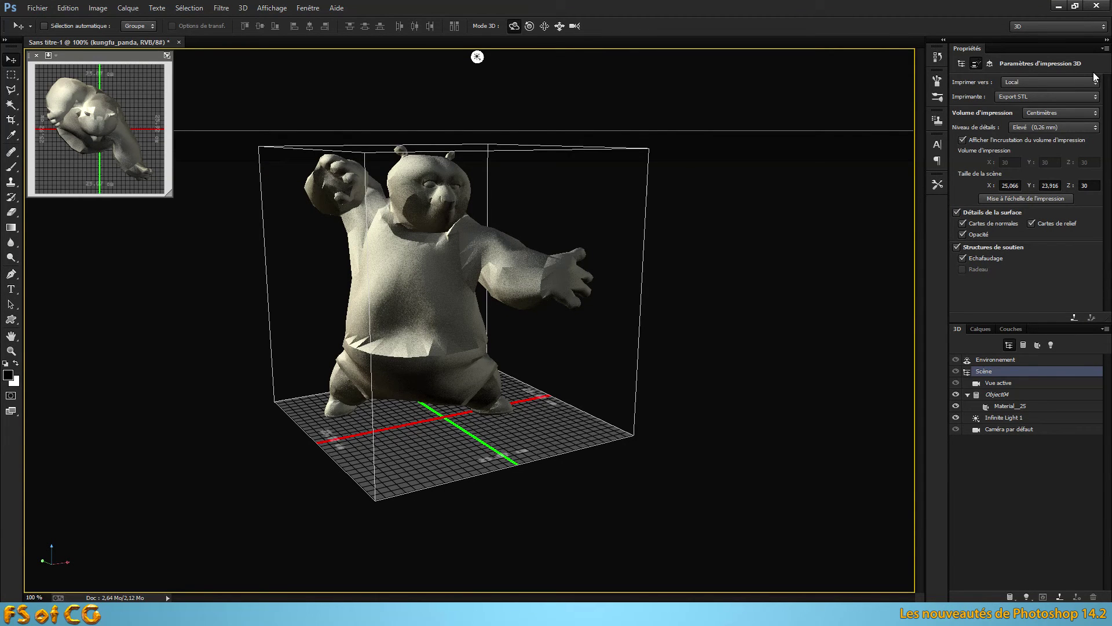
Step: Set the 3D print destination to Shapeways.com and preview the Avocado Green Ceramics and Black Detail materials
left_click(1069, 82)
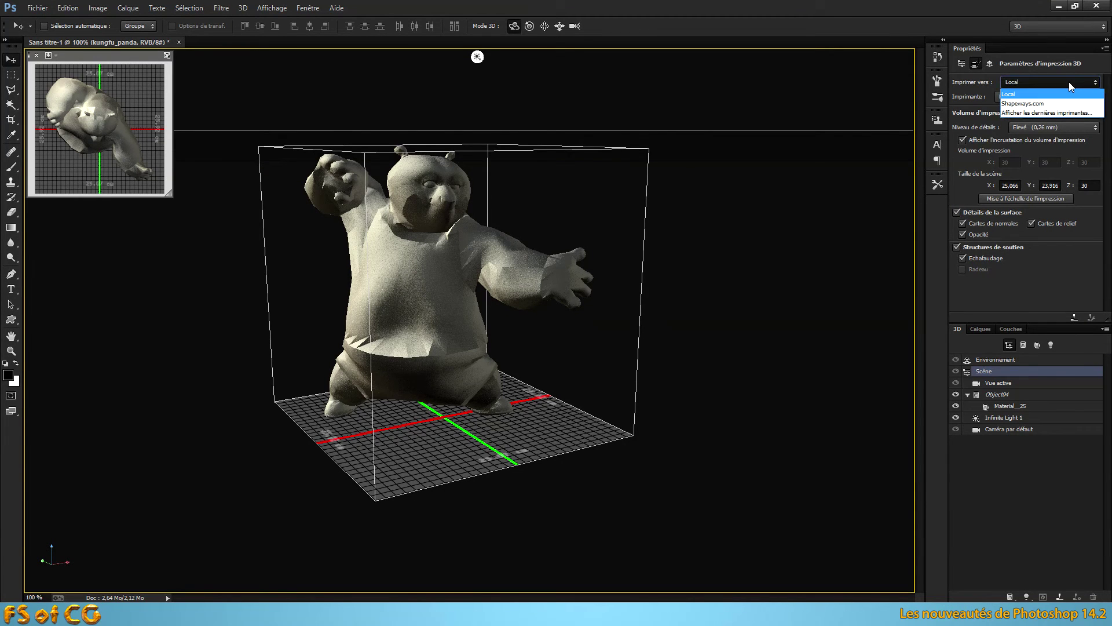
left_click(1038, 104)
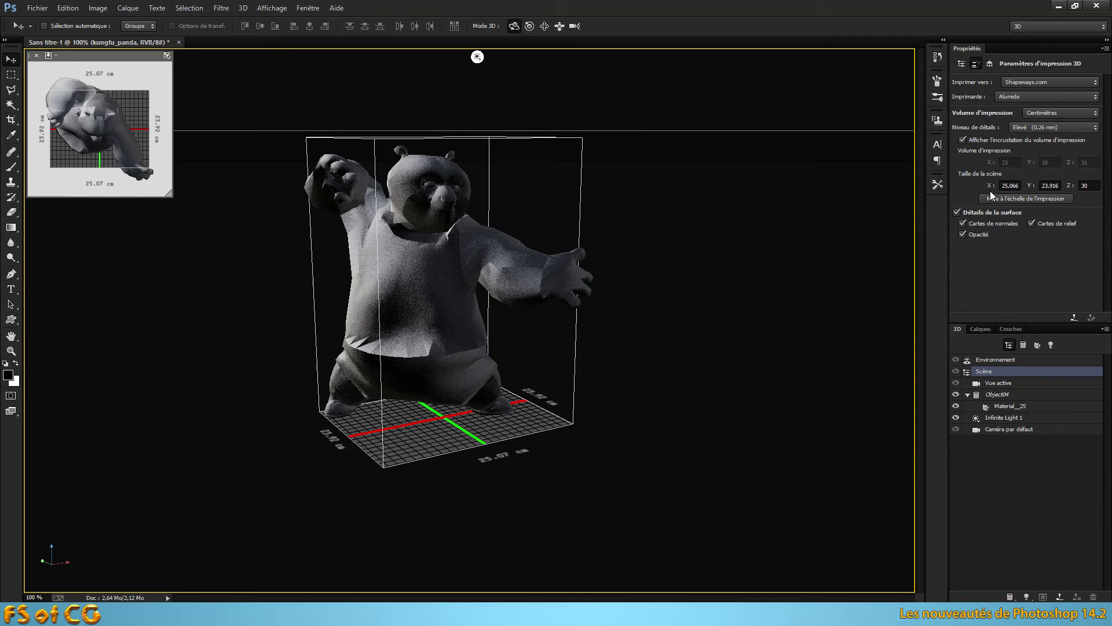
left_click(1038, 98)
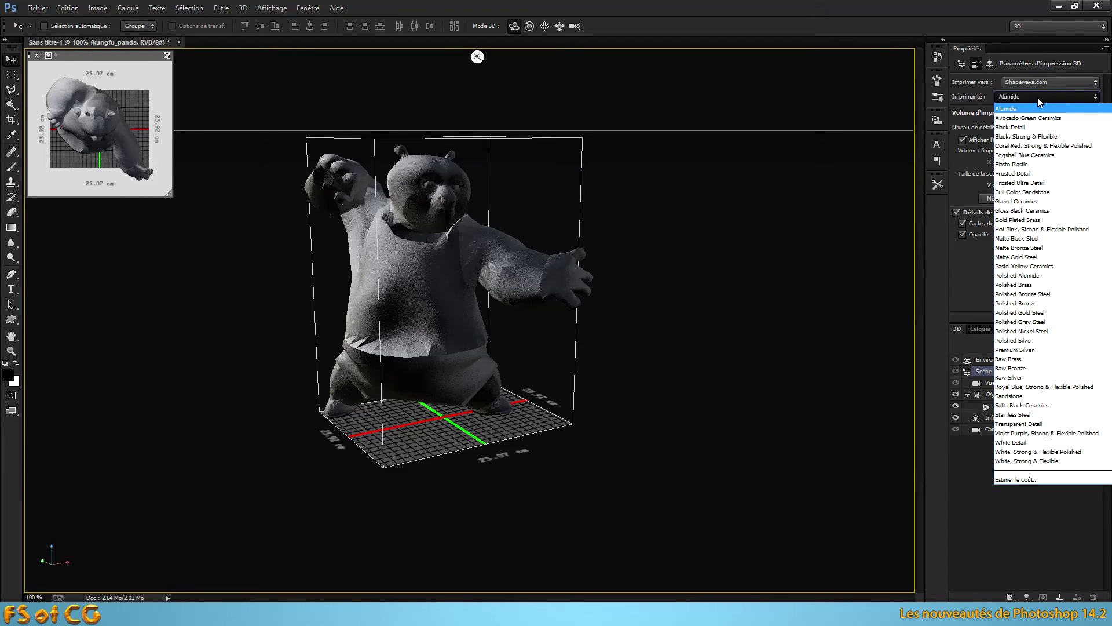
left_click(1039, 118)
left_click(1032, 97)
left_click(1027, 126)
Step: Preview further Shapeways materials, including Coral Red, Eggshell Blue Ceramics and Elasto Plastic, and set the material to Matte Bronze Steel
left_click(1038, 99)
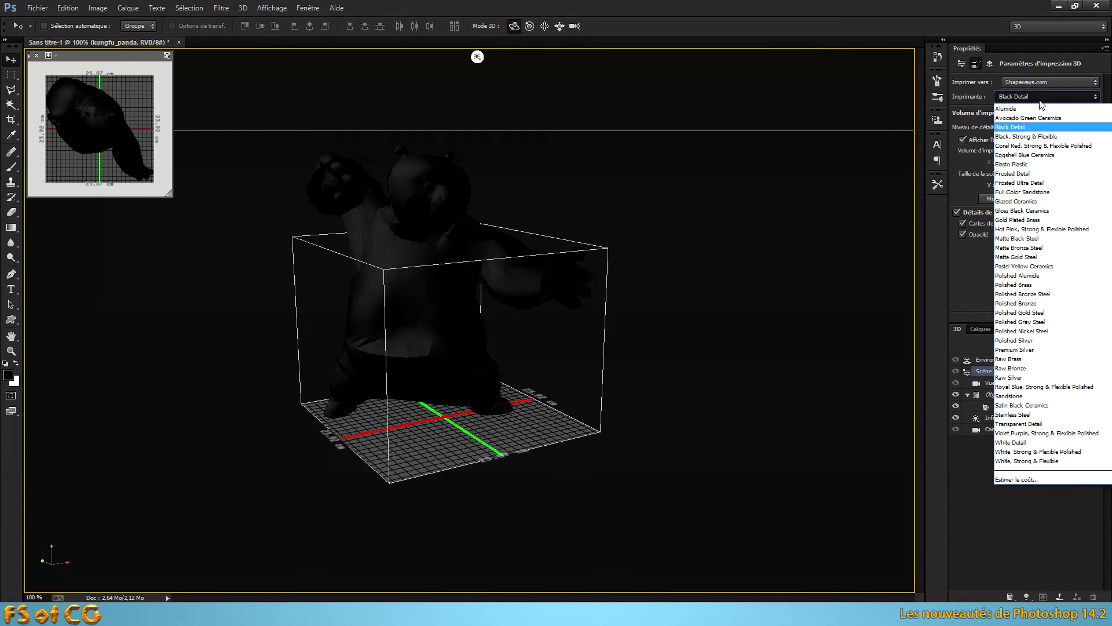
left_click(1044, 98)
left_click(1045, 98)
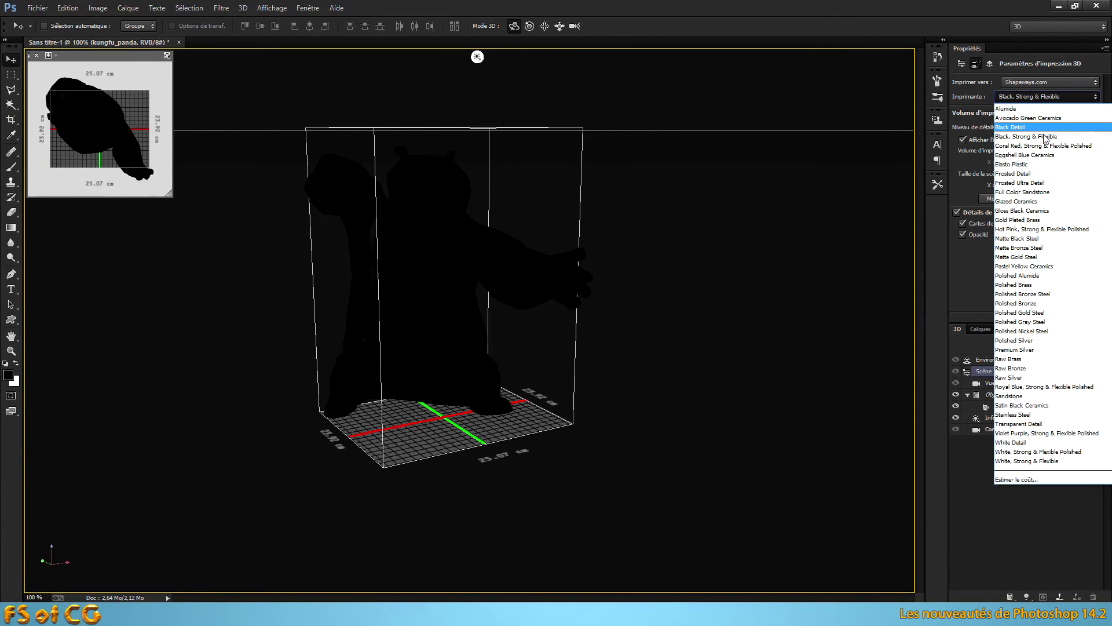
left_click(1045, 144)
left_click(1041, 97)
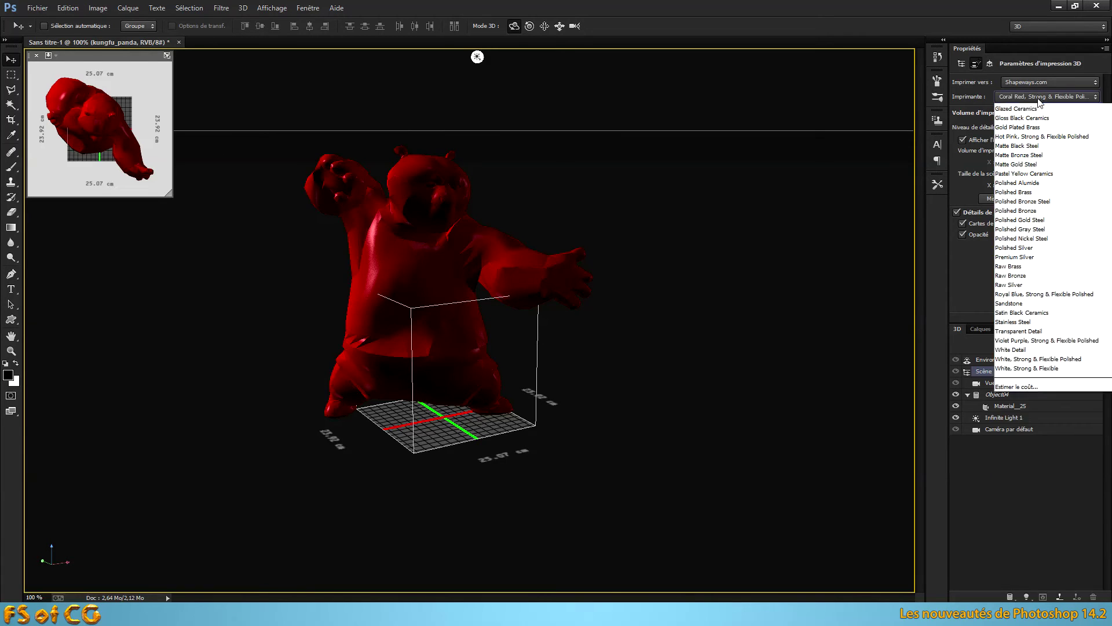
left_click(1035, 161)
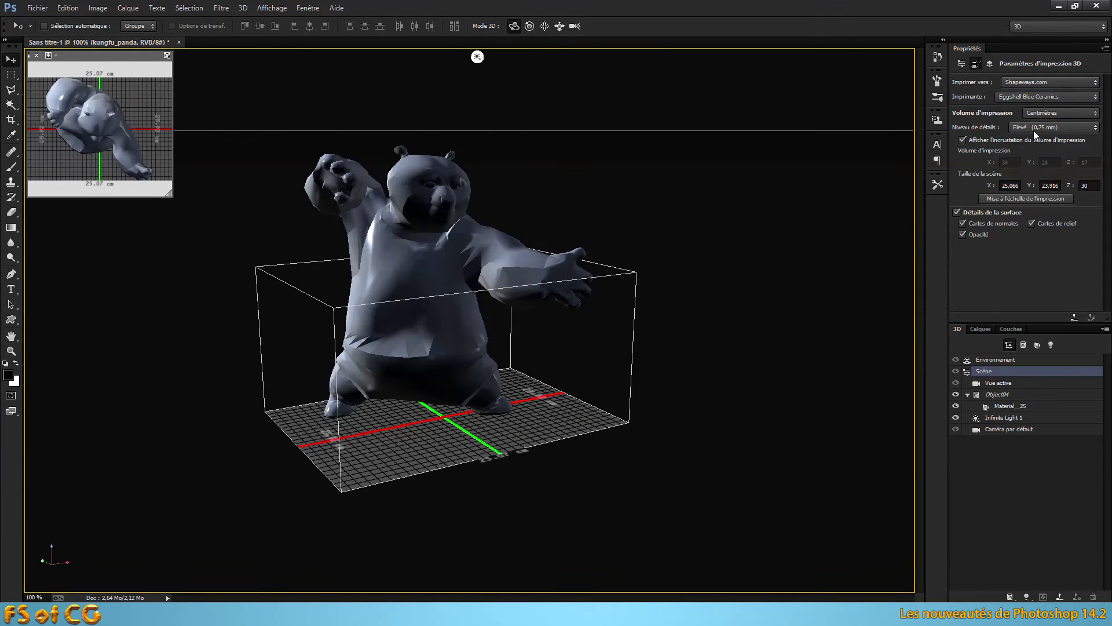
left_click(1036, 97)
left_click(1031, 164)
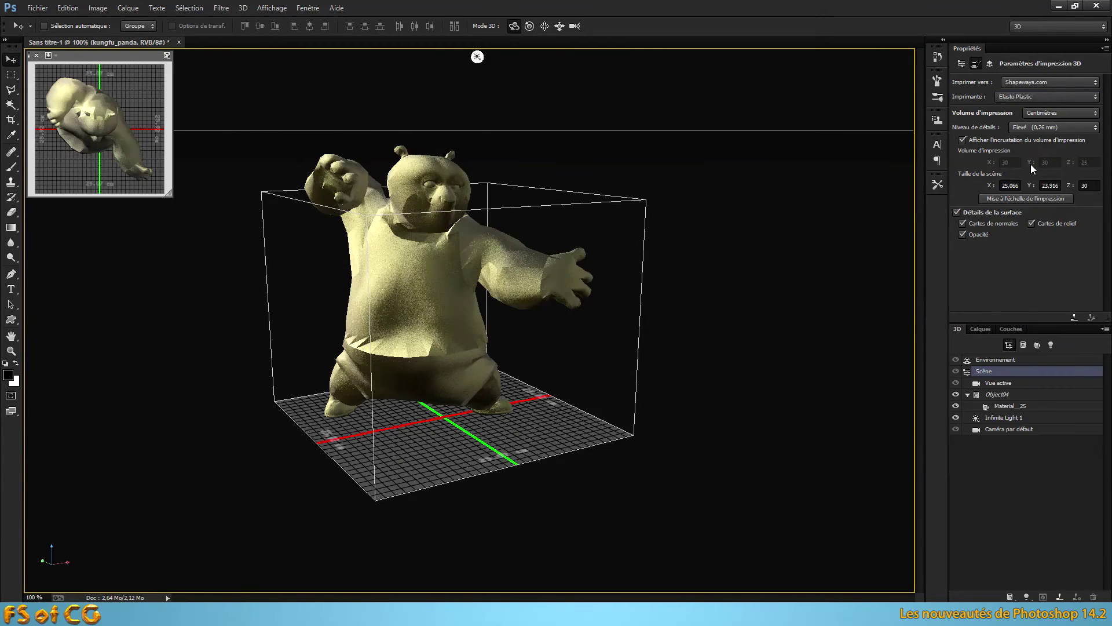
left_click(1046, 97)
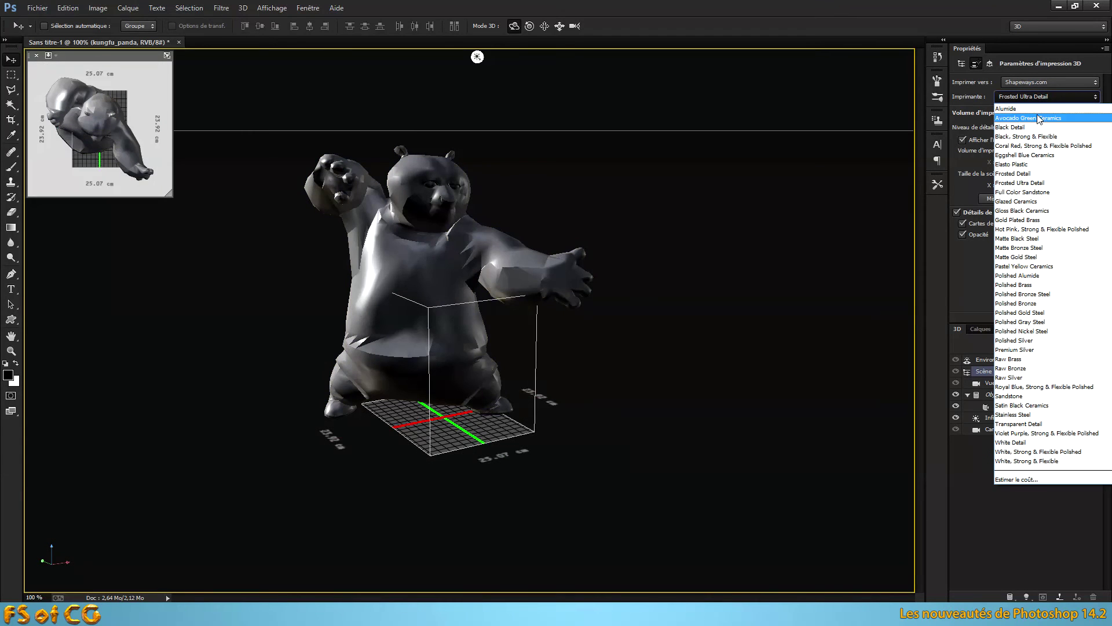
left_click(1034, 248)
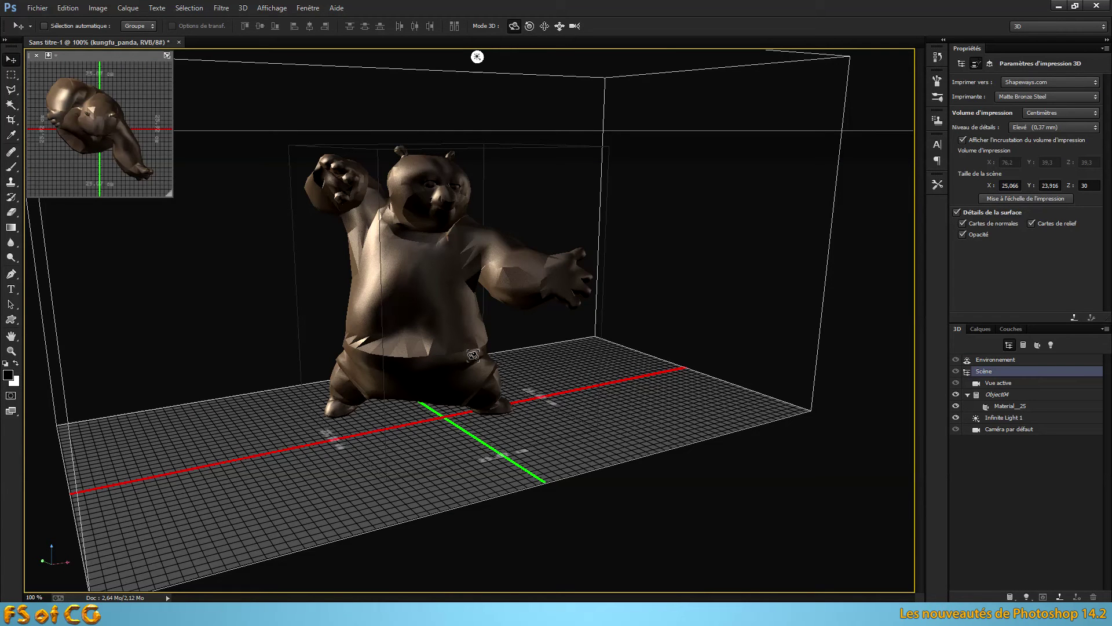
Step: Prepare the Matte Bronze Steel print for Shapeways, accept the cost estimate notice, and examine the panda's print preview
left_click(1060, 598)
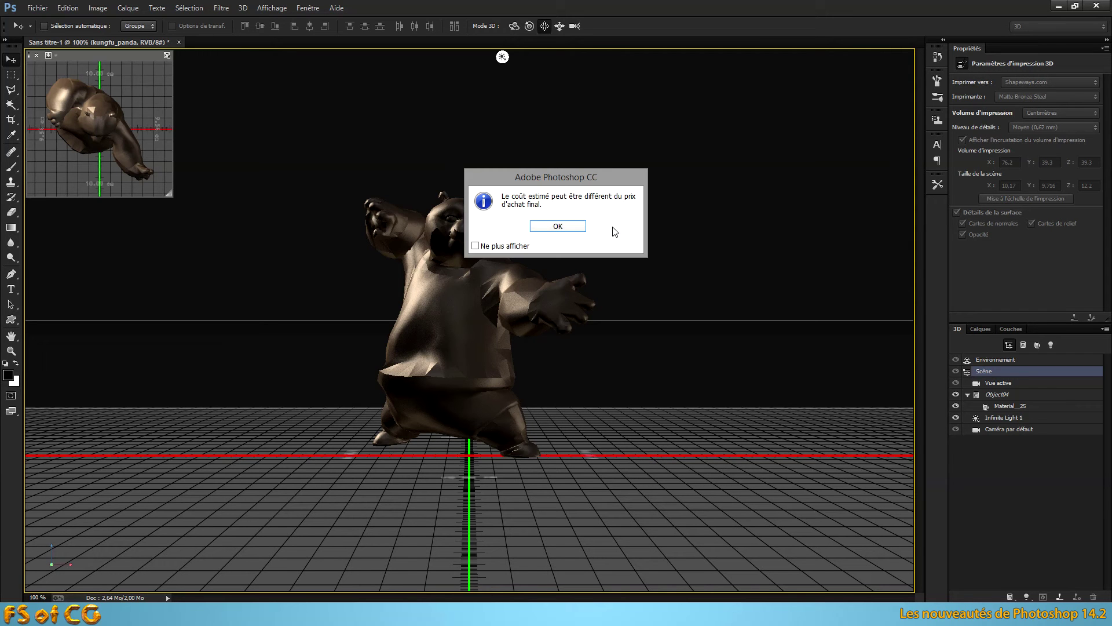
left_click(565, 226)
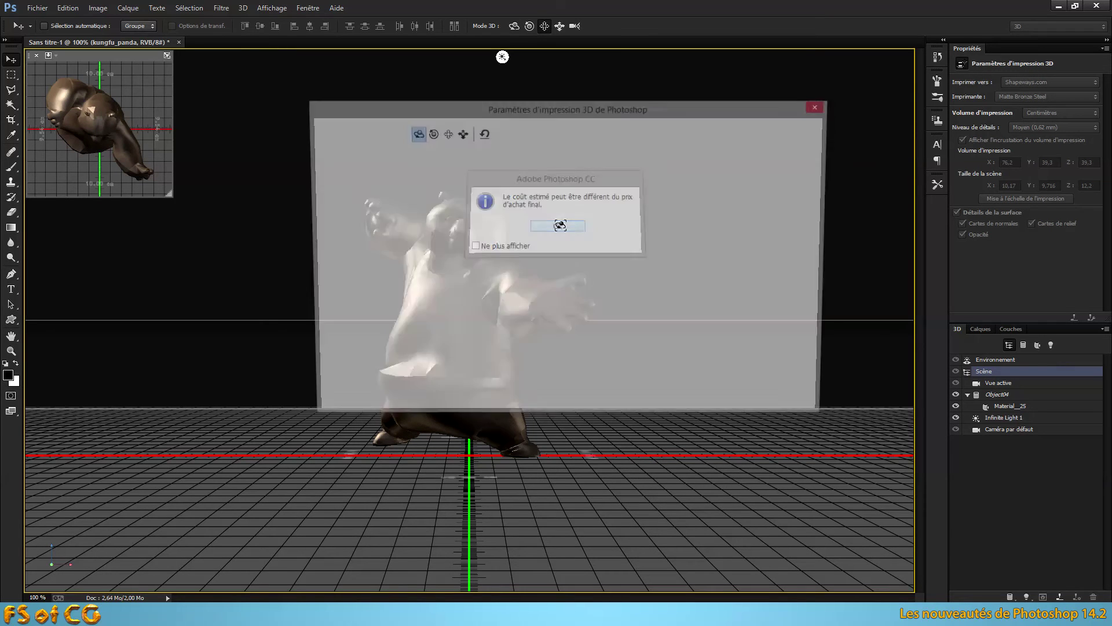
mouse_move(553, 214)
left_mouse_down()
mouse_move(523, 194)
mouse_move(605, 192)
mouse_move(526, 202)
mouse_move(418, 193)
mouse_move(550, 196)
mouse_move(542, 202)
left_mouse_up()
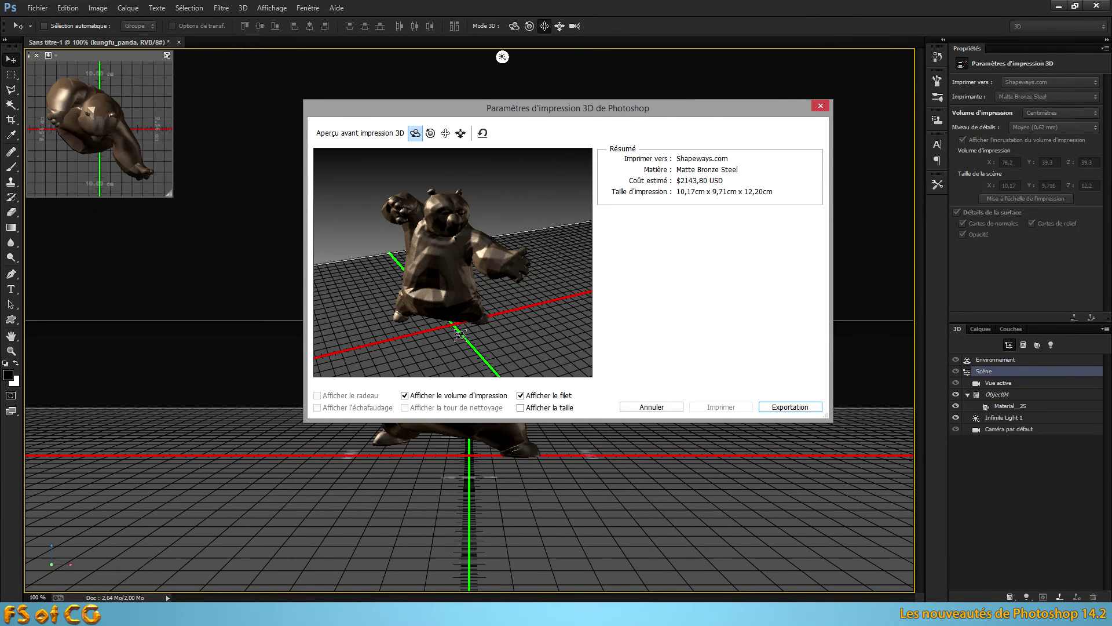
left_click_drag(539, 198, 574, 202)
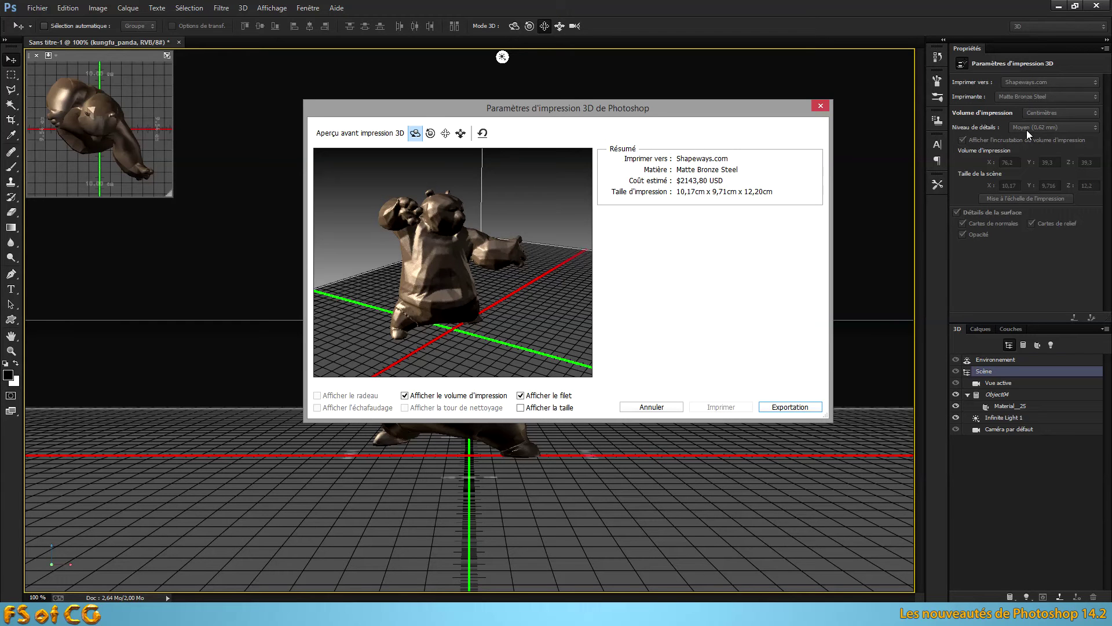
left_click_drag(544, 189, 506, 189)
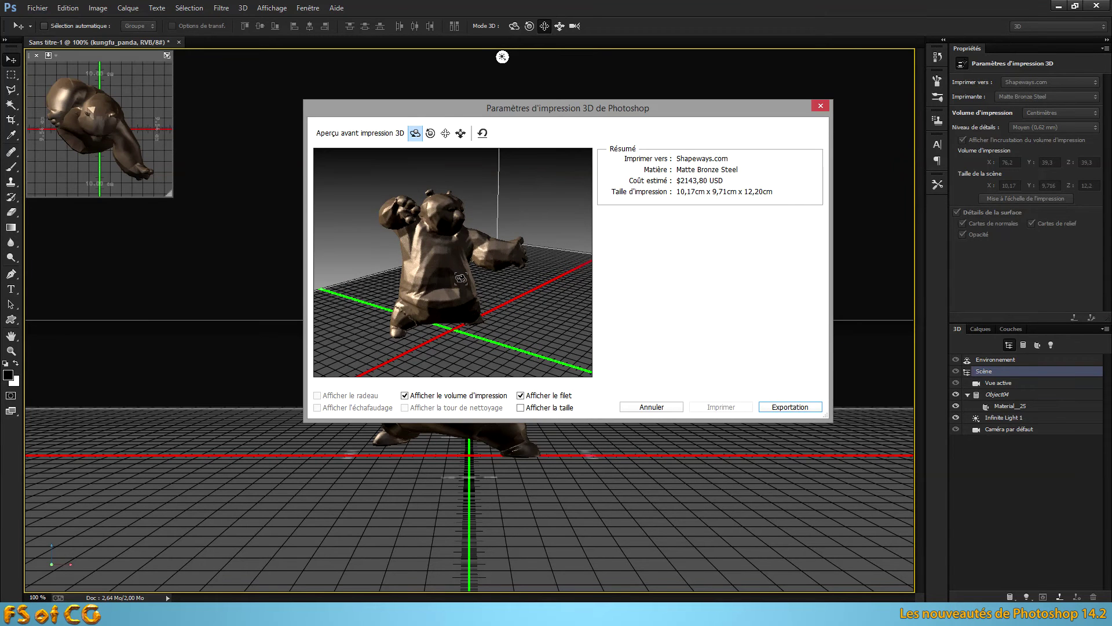
Step: Export the Matte Bronze Steel print as an STL file named shapeways in the "fichier de travail" folder of 45-Photoshop_new
left_click_drag(479, 115, 672, 73)
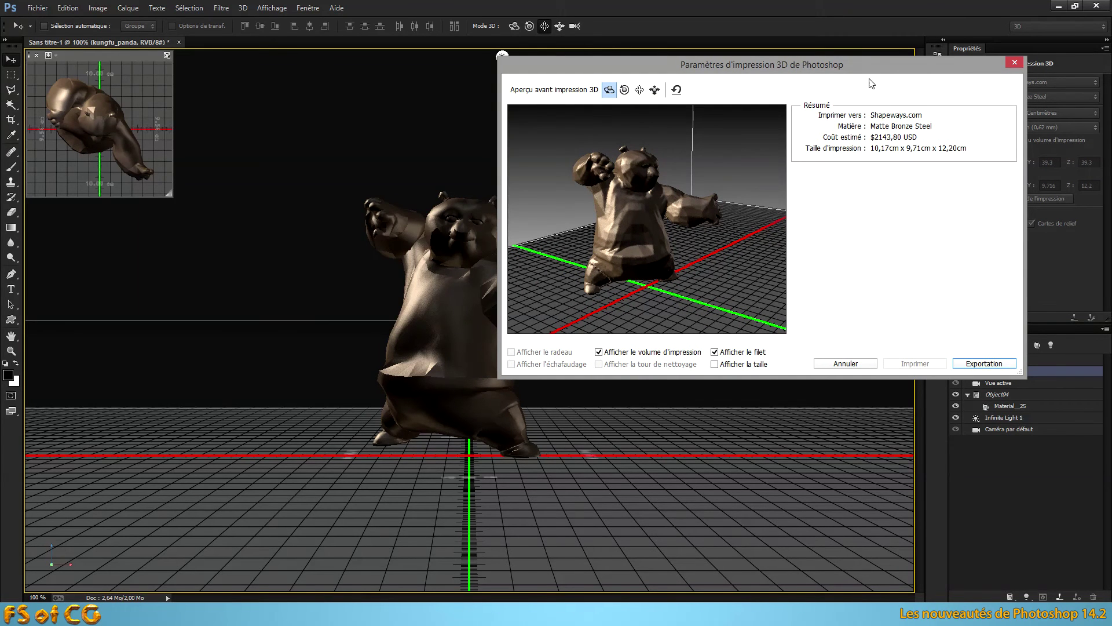
left_click_drag(883, 65, 653, 126)
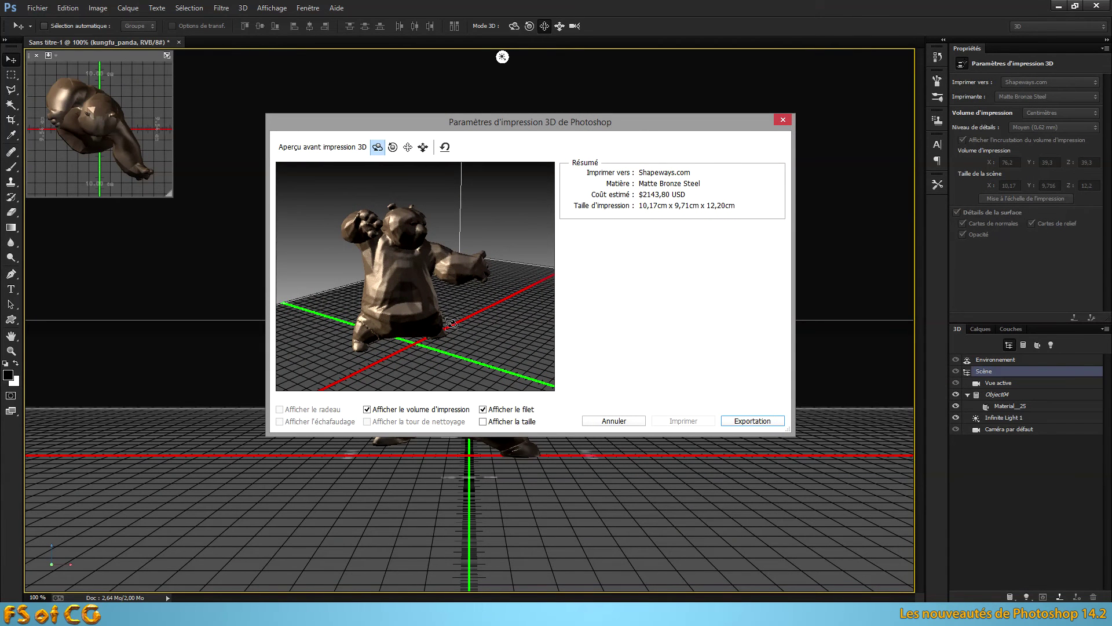
left_click(750, 421)
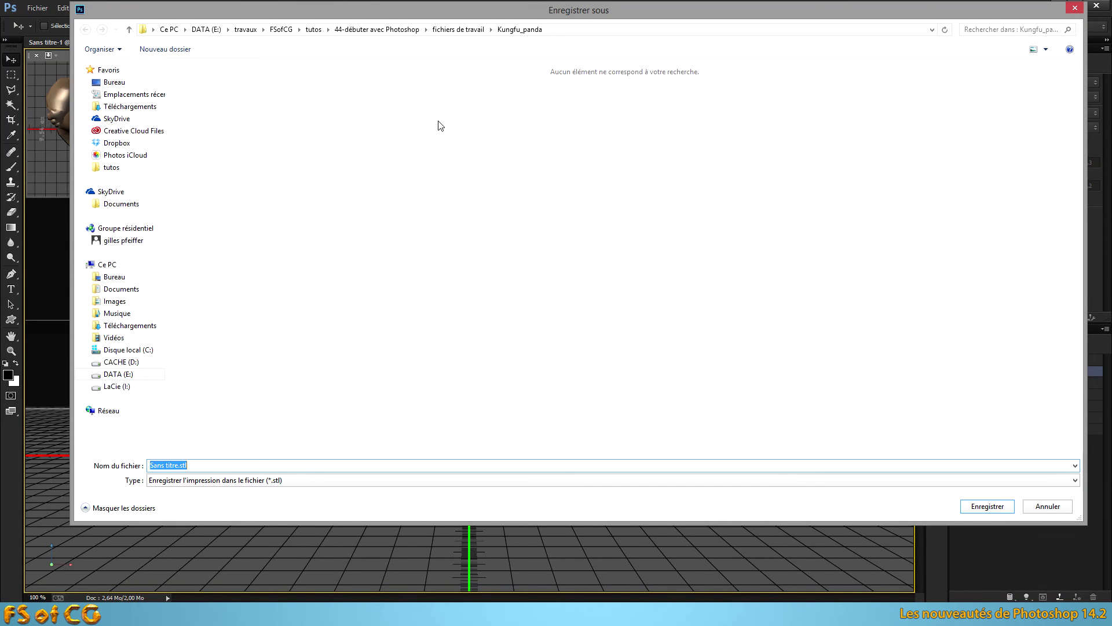
left_click(310, 32)
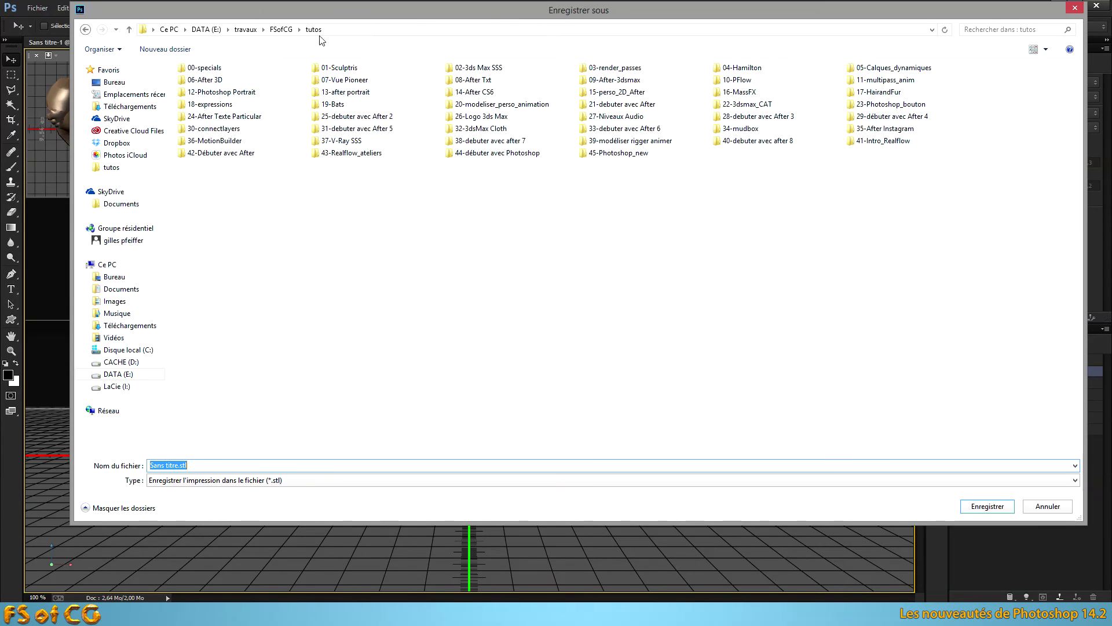
double_click(592, 154)
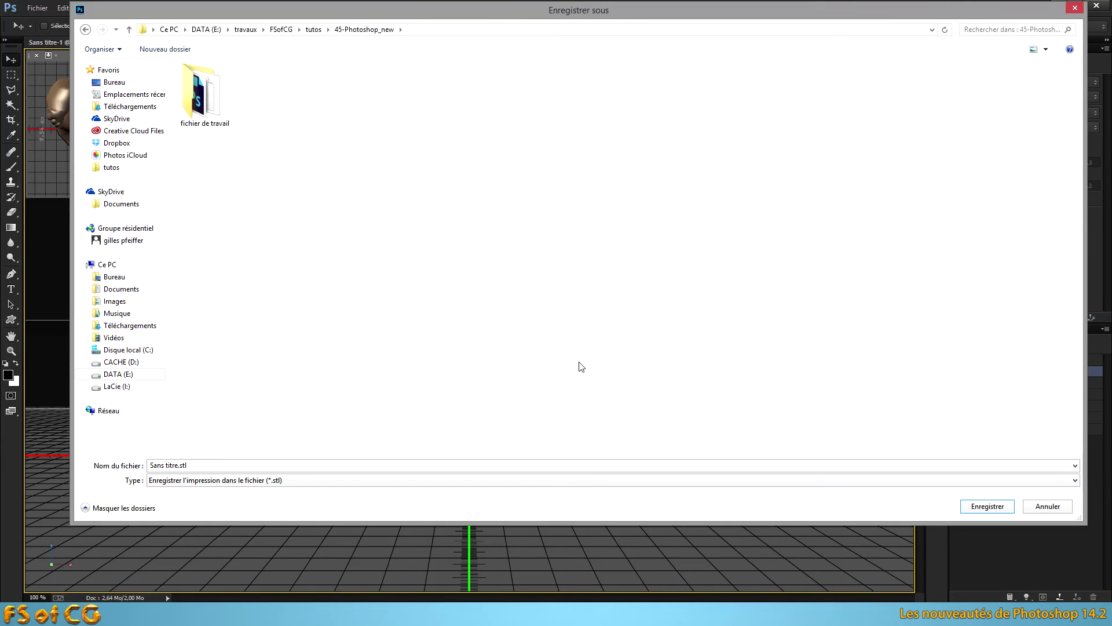
double_click(212, 115)
left_click(237, 465)
key("ctrl+a")
type("shape")
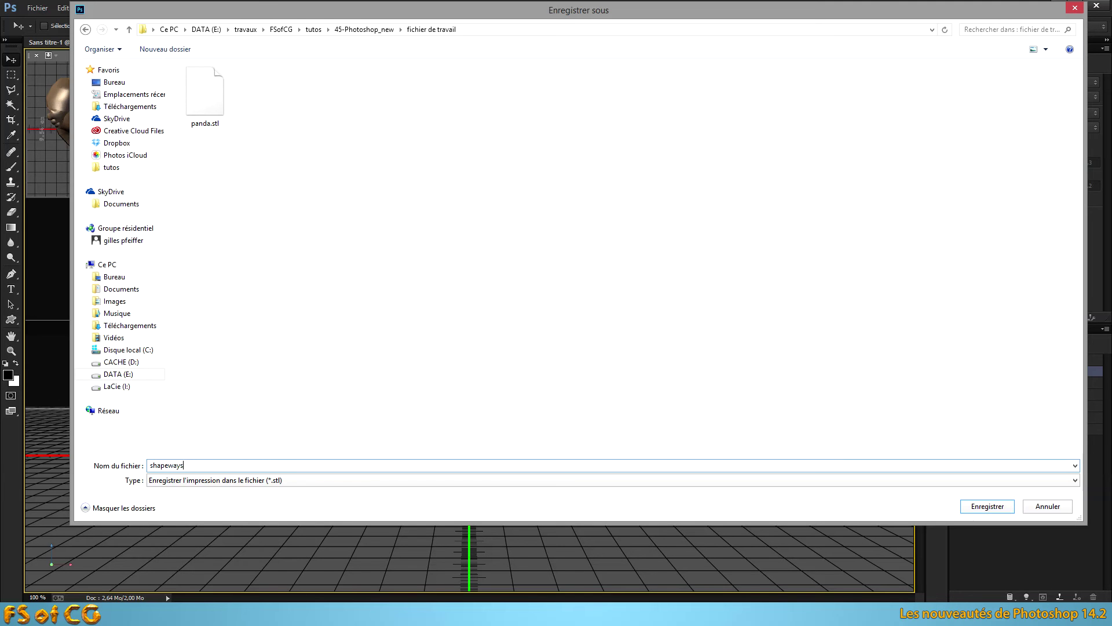
left_click(988, 506)
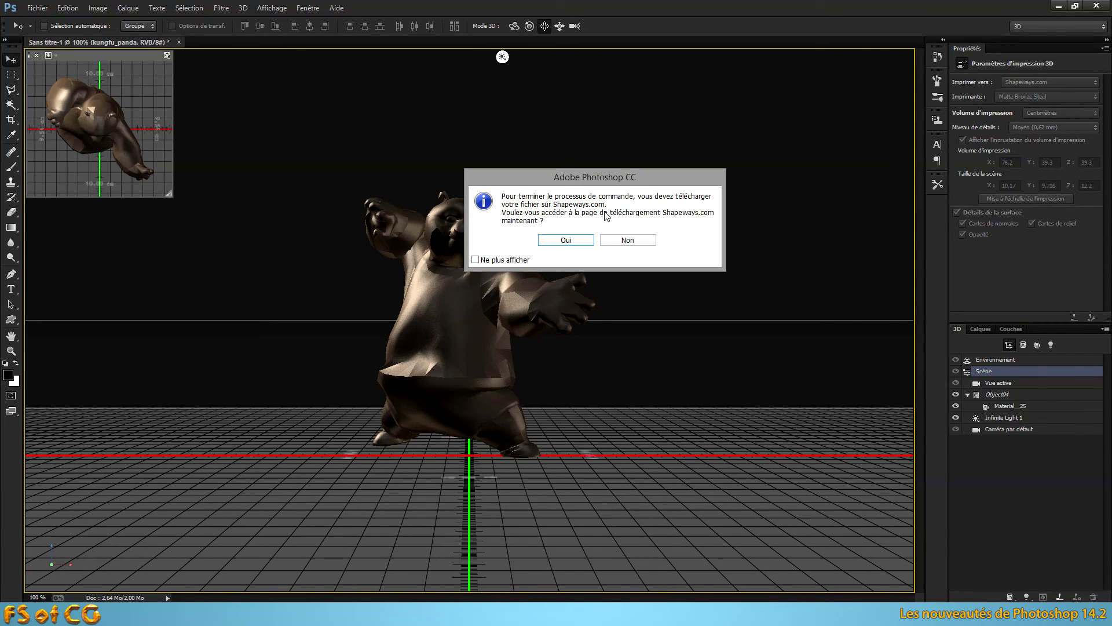
Step: Go to the Shapeways.com upload page in the browser and upload shapeways.stl.zip from the "fichier de travail" folder
left_click(565, 240)
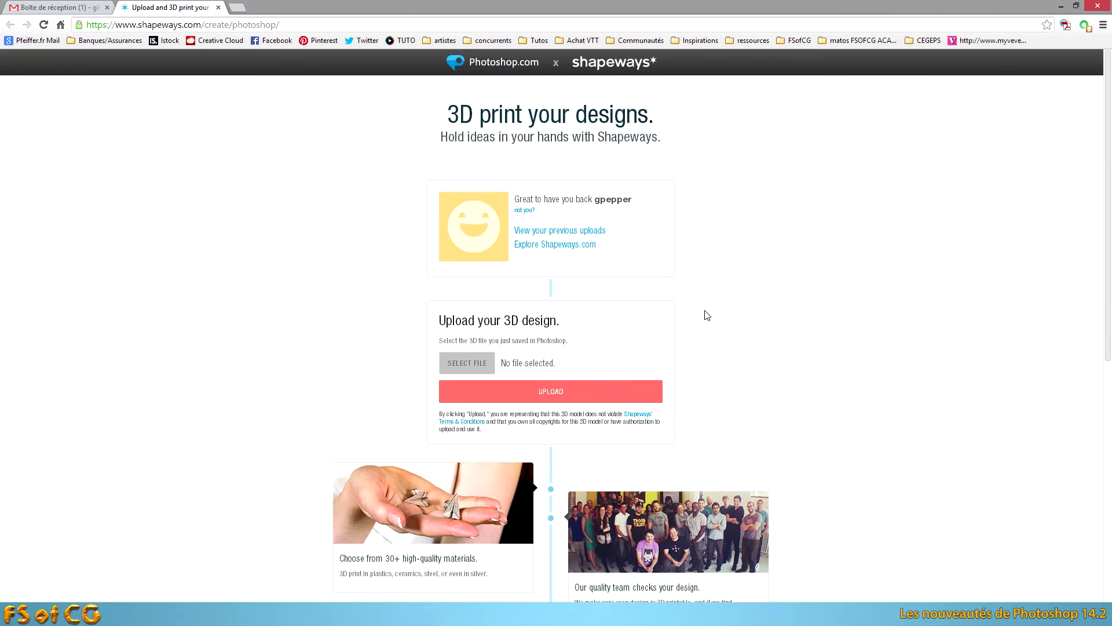
left_click(482, 377)
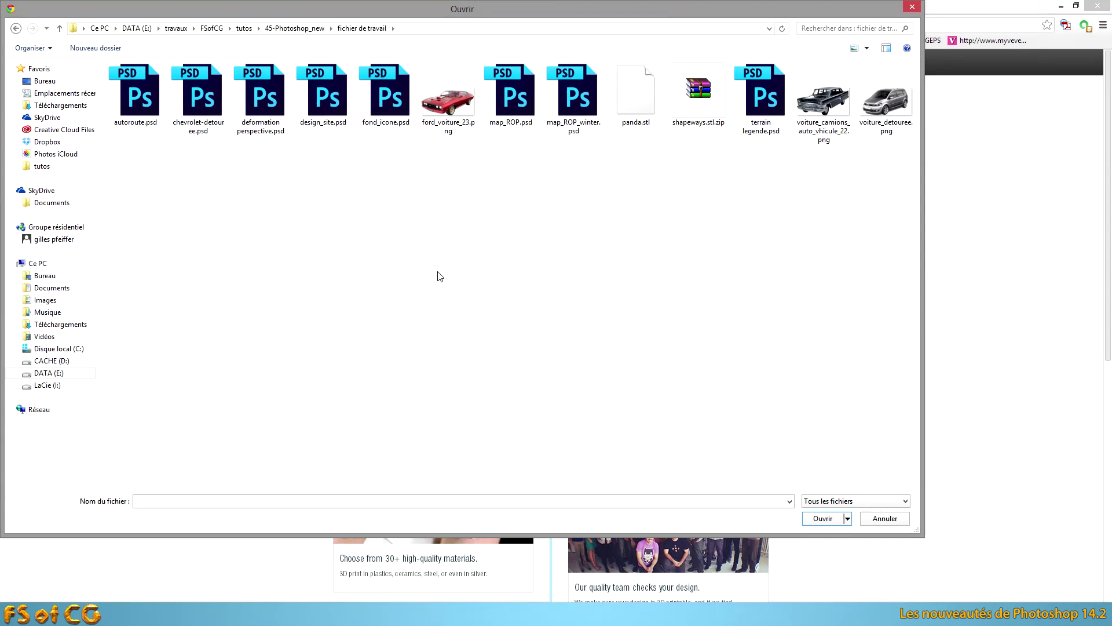
left_click(699, 98)
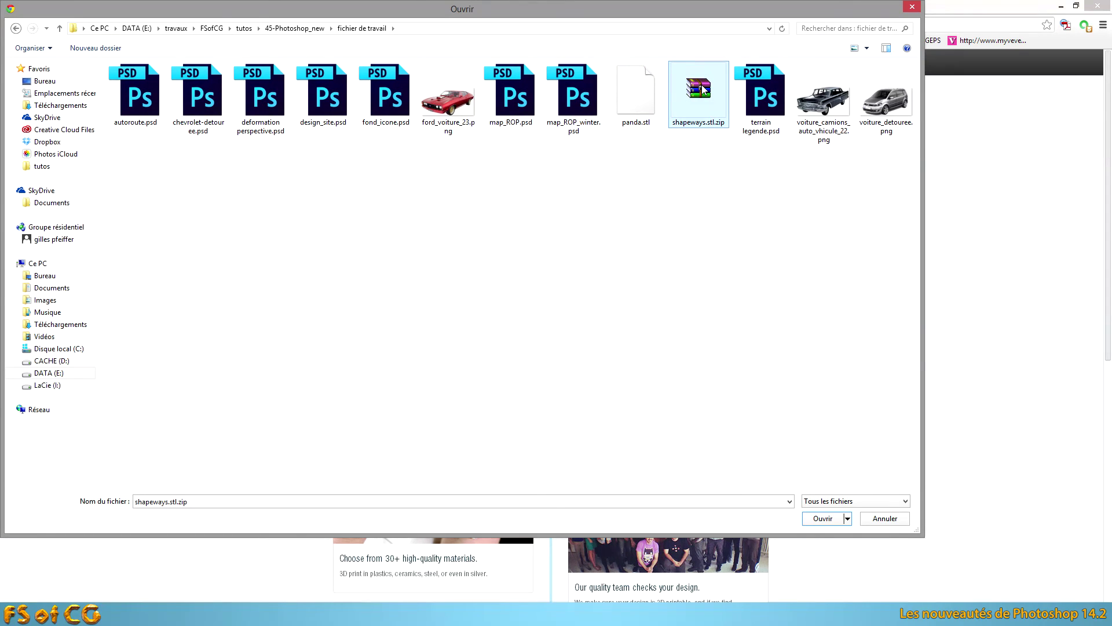
double_click(701, 85)
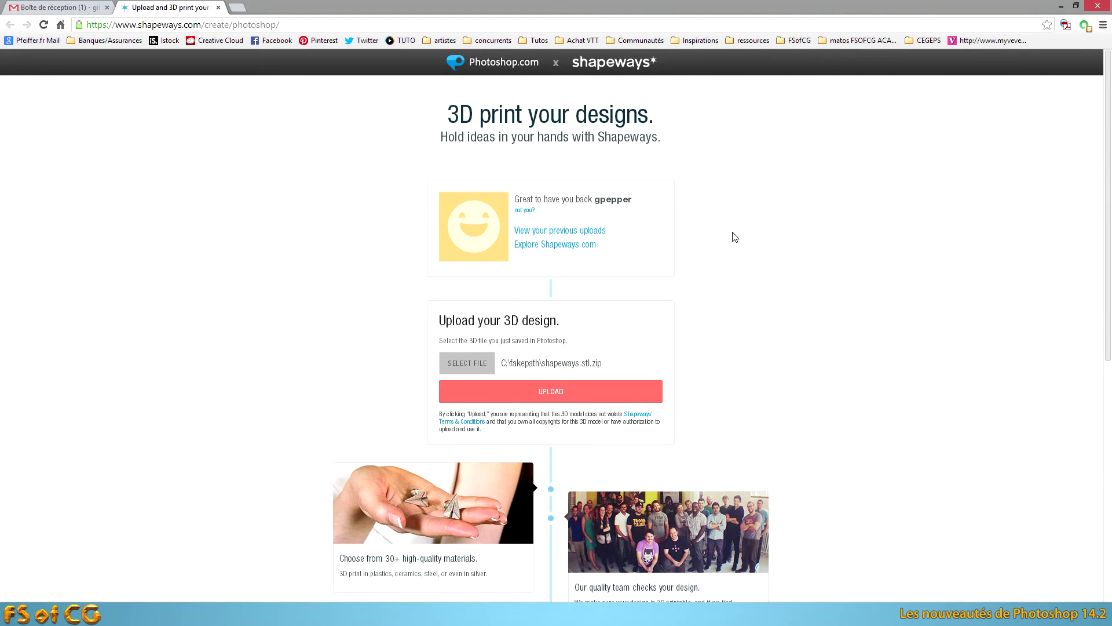
left_click(554, 392)
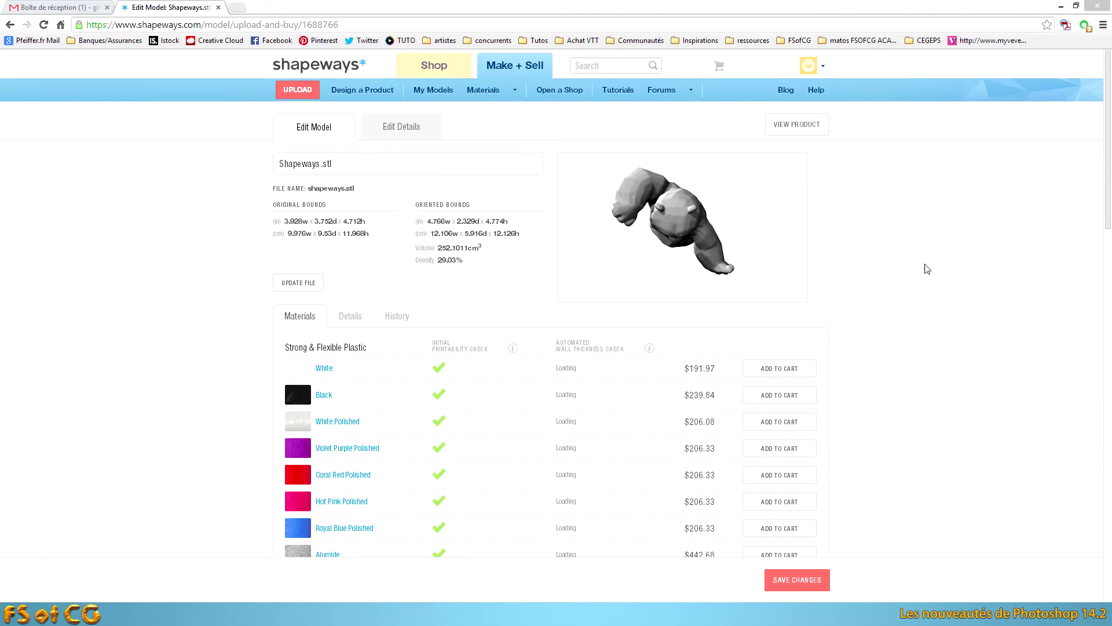
Step: Examine the uploaded panda from several angles in the Shapeways model preview and glance over the materials list
left_click(774, 262)
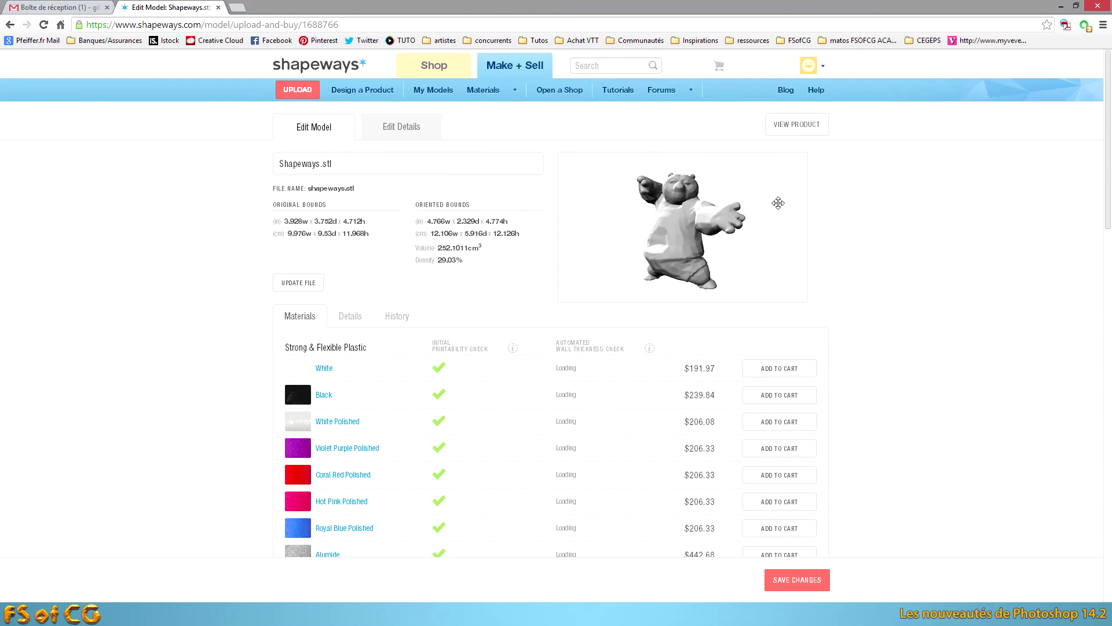
left_click_drag(730, 256, 690, 179)
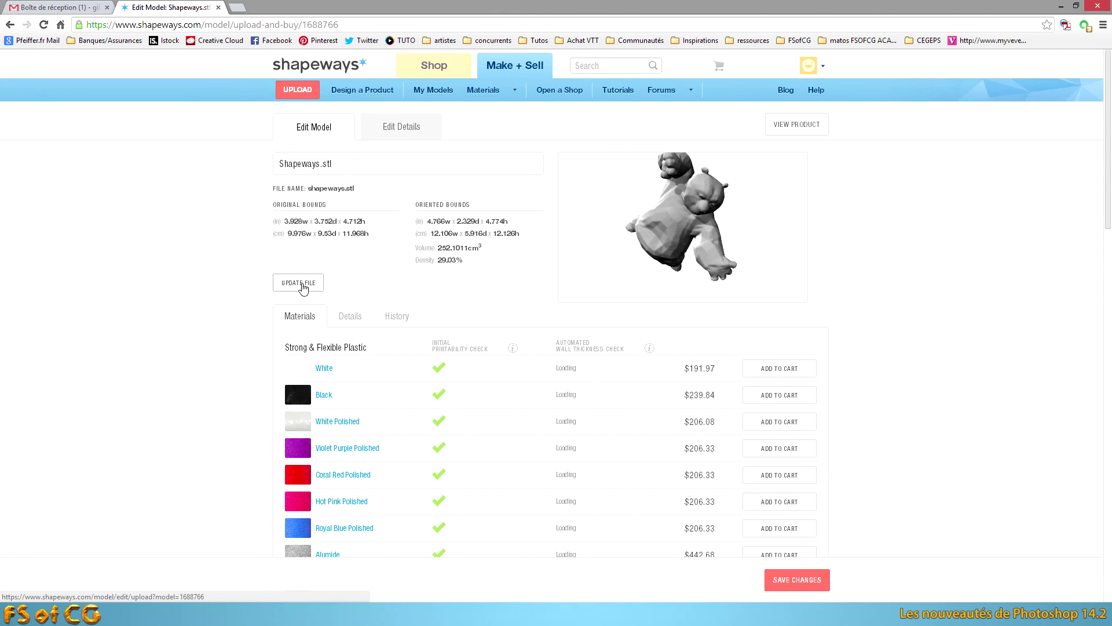
scroll(290, 315, "down", 4)
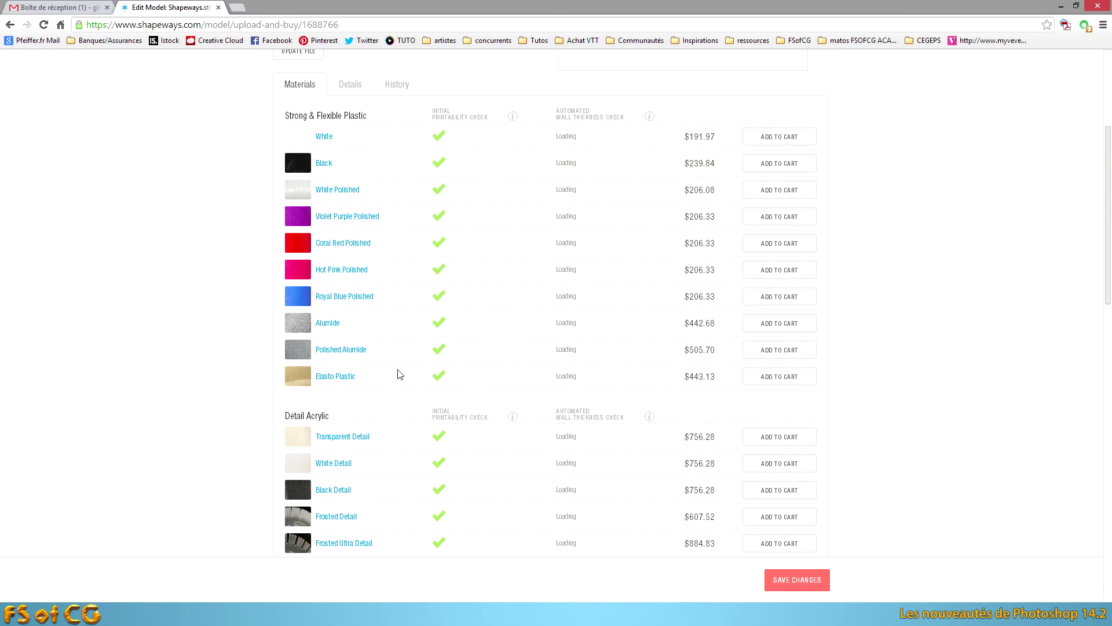
scroll(636, 224, "up", 3)
left_click_drag(634, 219, 676, 226)
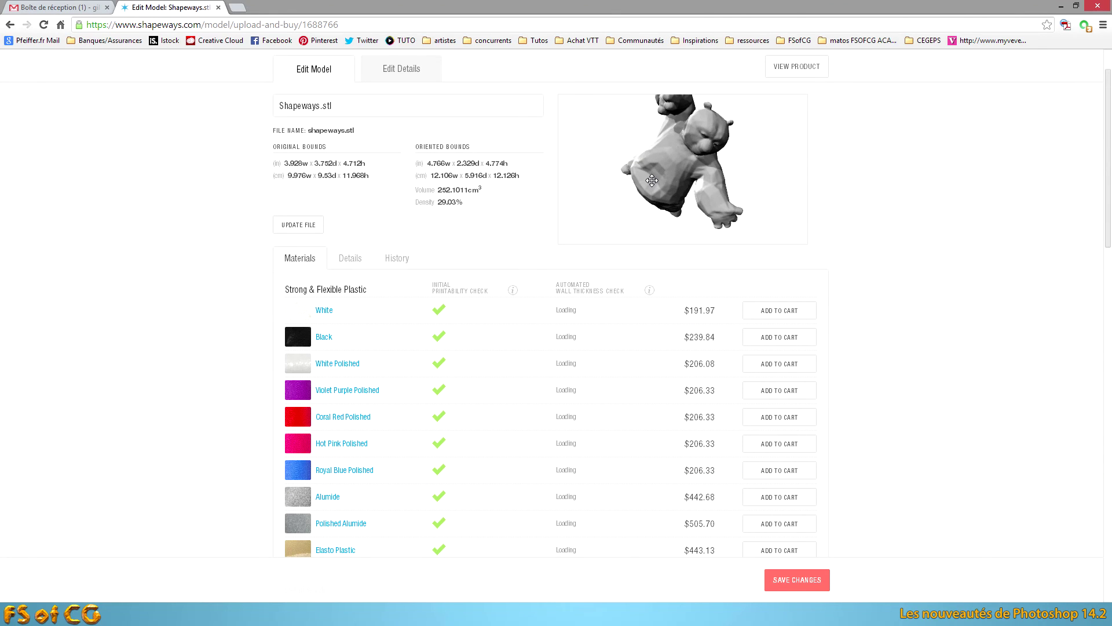
Step: Review the printability checks and prices of all Shapeways materials, from Strong & Flexible Plastic to Precious Metal and Sandstone
scroll(581, 400, "down", 2)
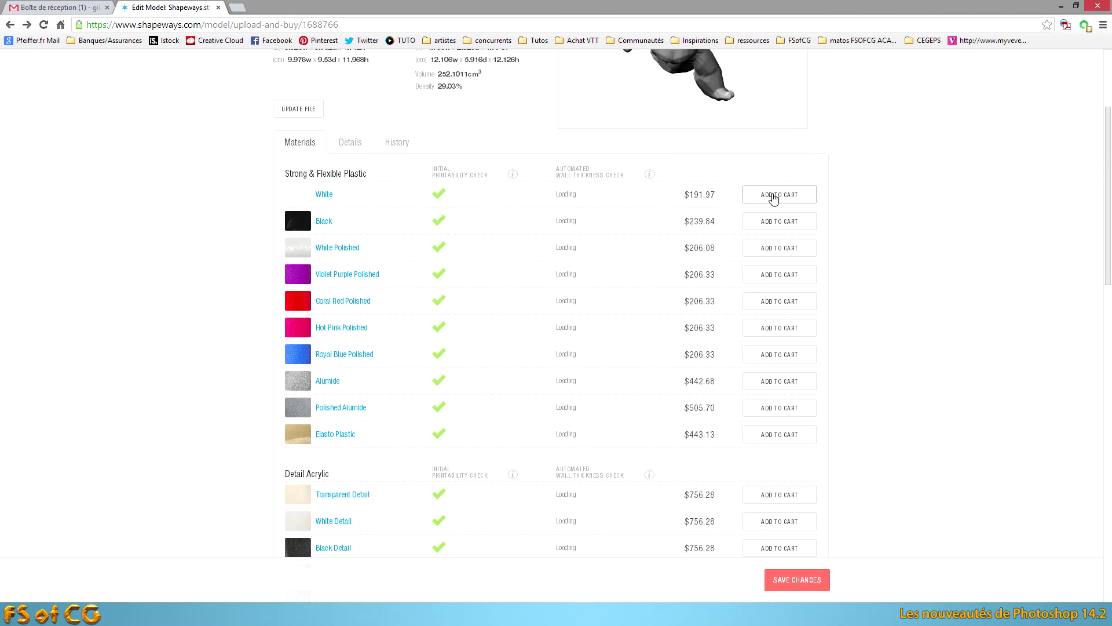
scroll(785, 226, "down", 4)
scroll(545, 324, "down", 3)
scroll(537, 331, "up", 7)
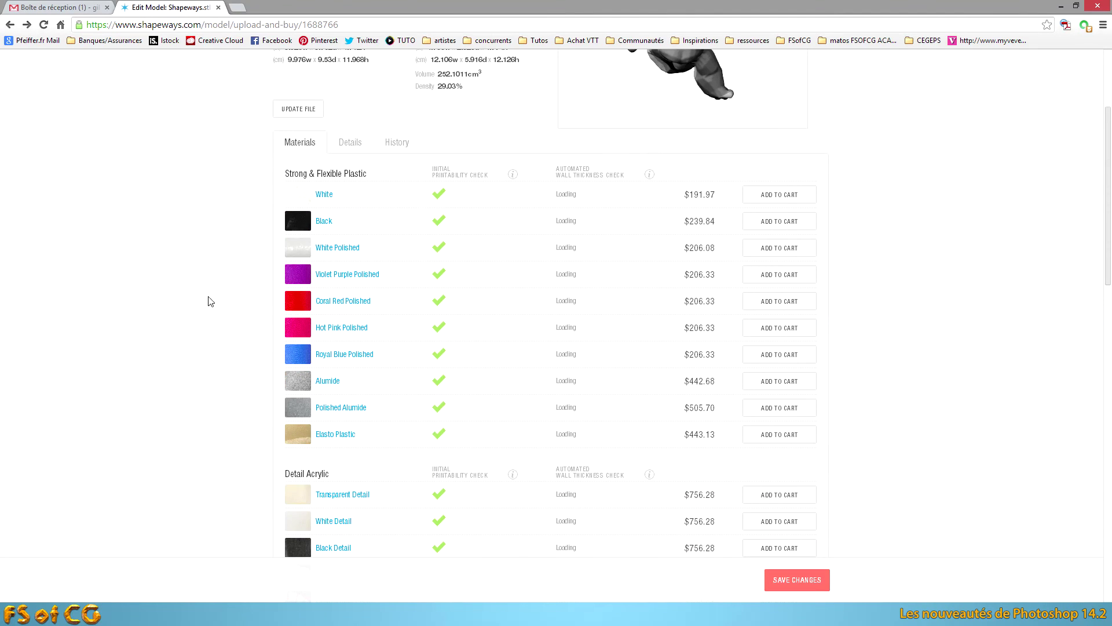
scroll(360, 464, "down", 3)
scroll(365, 446, "down", 4)
scroll(370, 453, "down", 4)
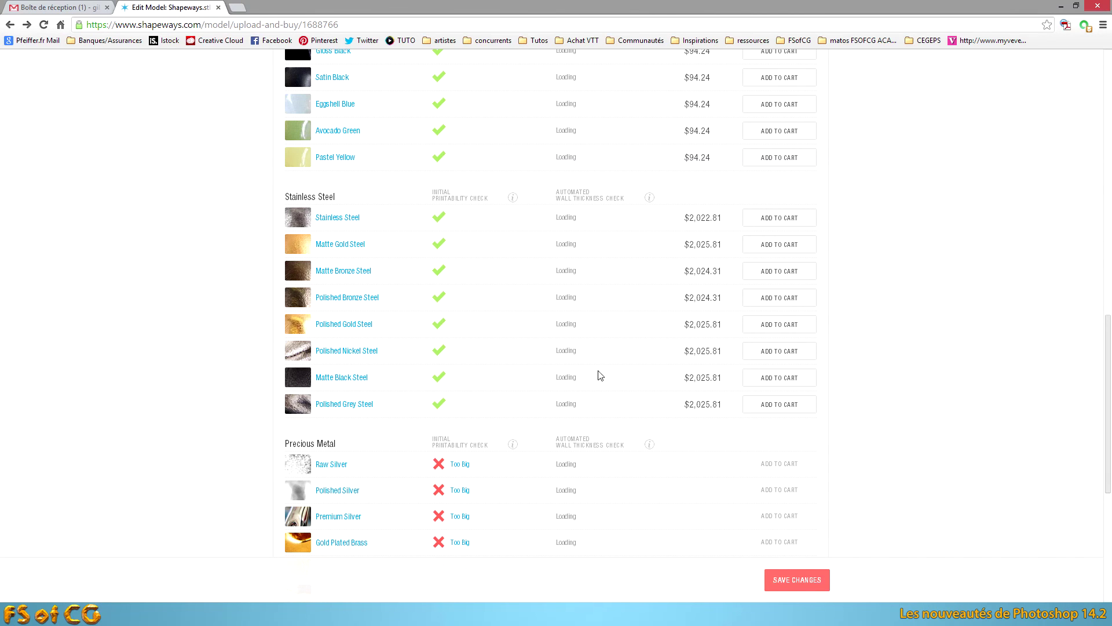
scroll(566, 332, "down", 5)
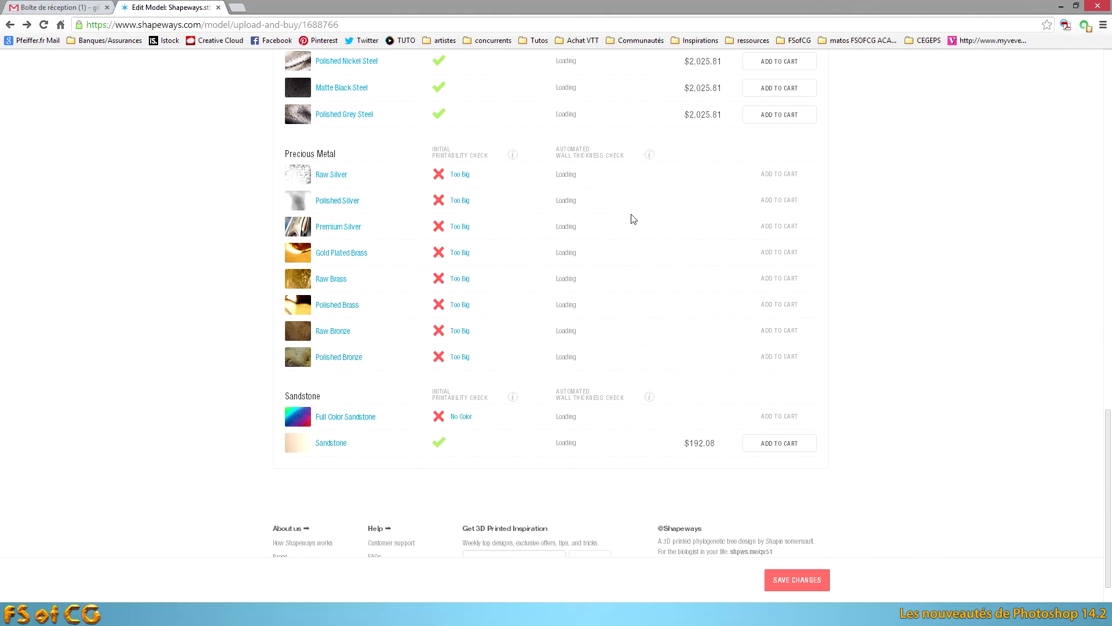
scroll(686, 231, "up", 8)
scroll(687, 241, "up", 12)
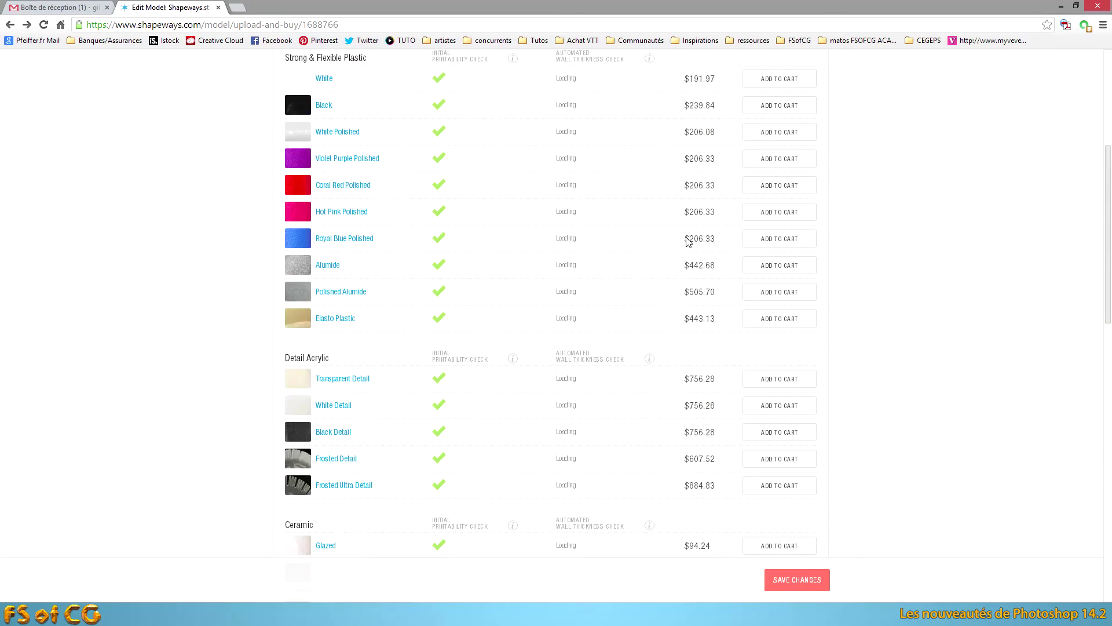
Step: Switch back to Photoshop and examine the bronze panda in the 3D scene, centring it in the view
left_click_drag(759, 182, 755, 110)
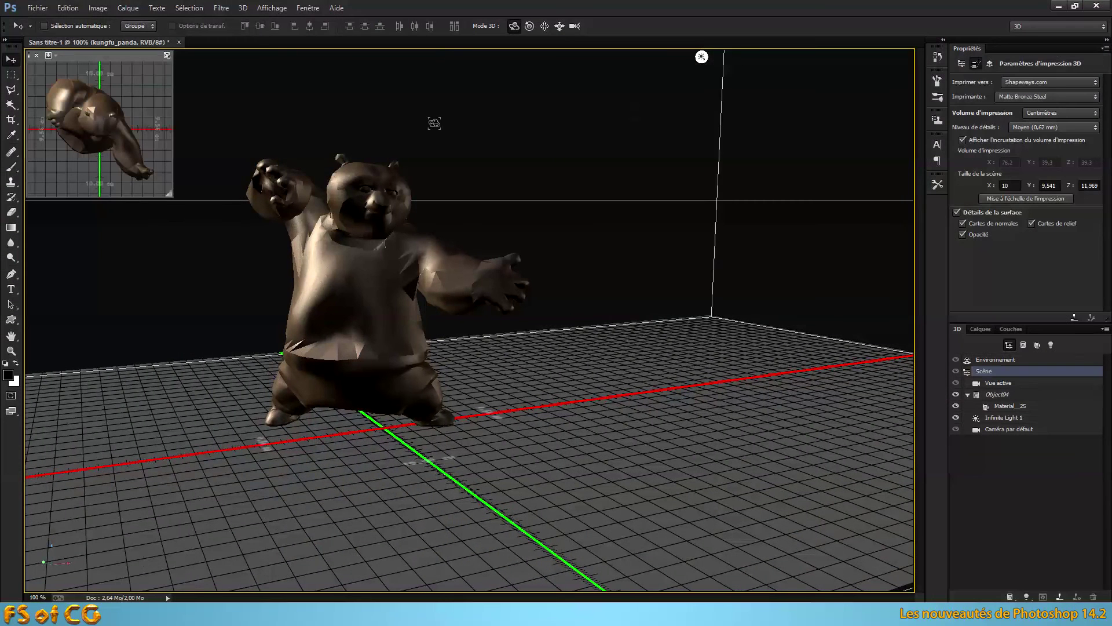
left_click(544, 25)
left_click_drag(422, 90, 650, 117)
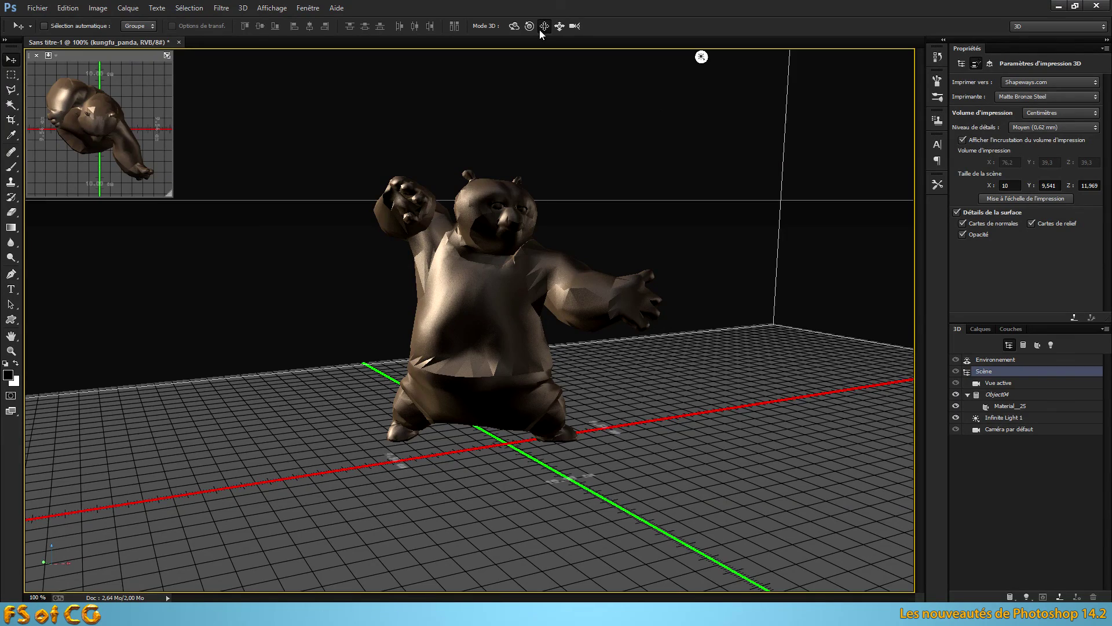
mouse_move(600, 150)
left_mouse_down()
mouse_move(574, 149)
mouse_move(602, 152)
left_mouse_up()
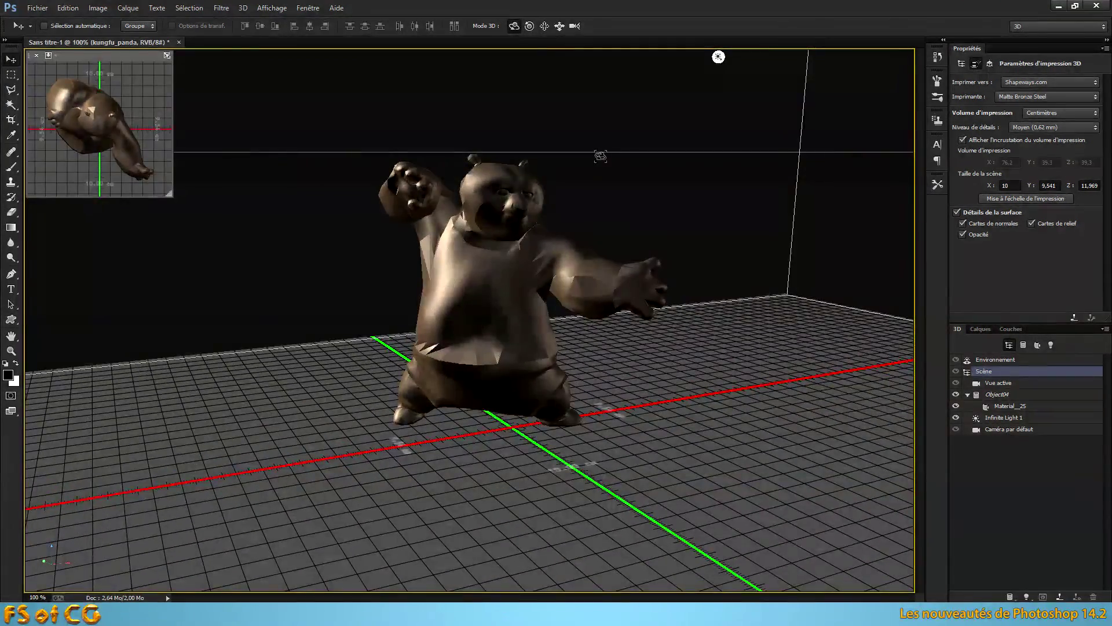